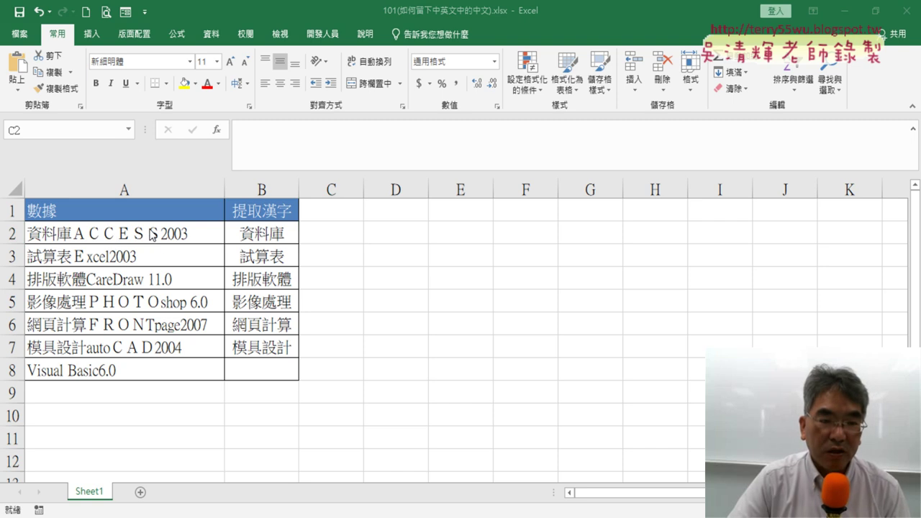
- Enter =ASC(A2) in D2, widen column D, and fill the formula down to D8
left_click(162, 232)
left_click_drag(161, 231, 182, 371)
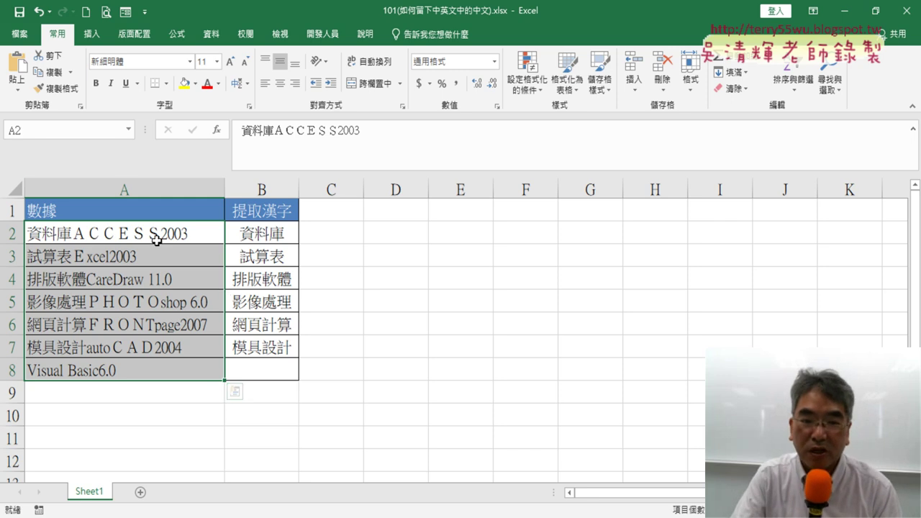
left_click(380, 235)
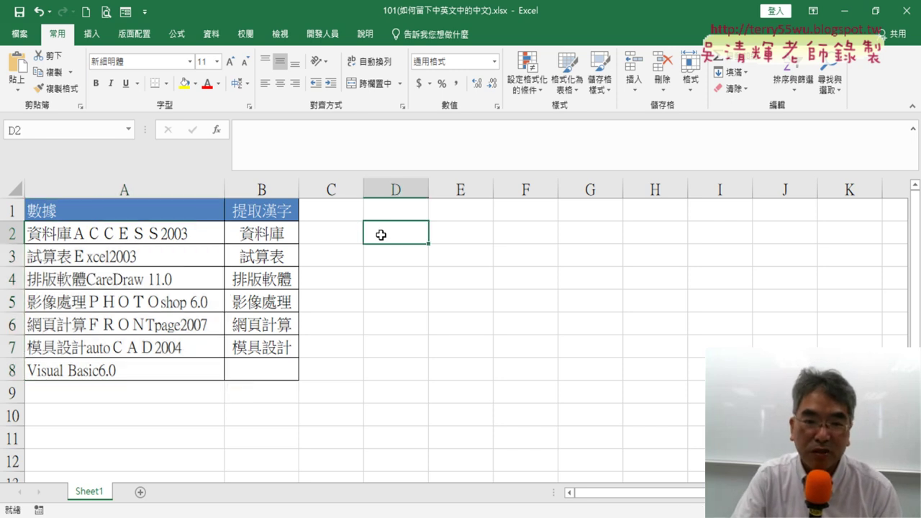
left_click(216, 130)
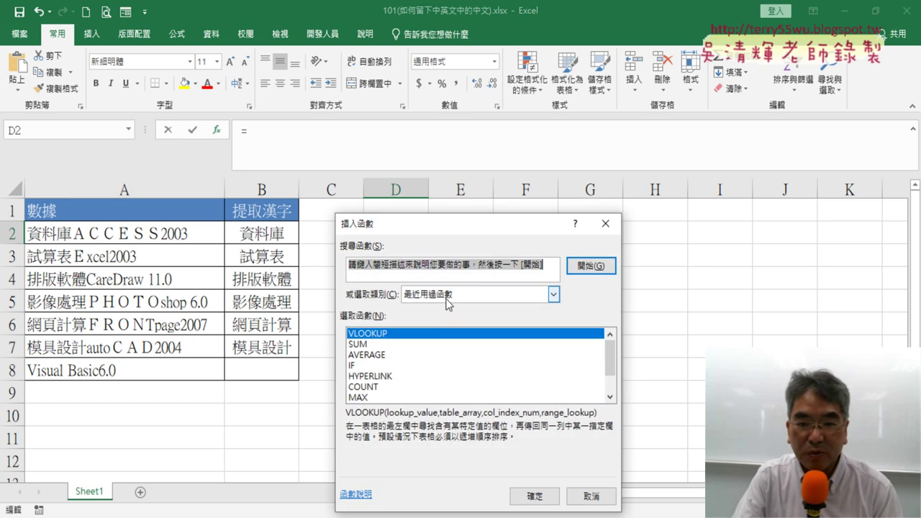
left_click(447, 301)
left_click(436, 393)
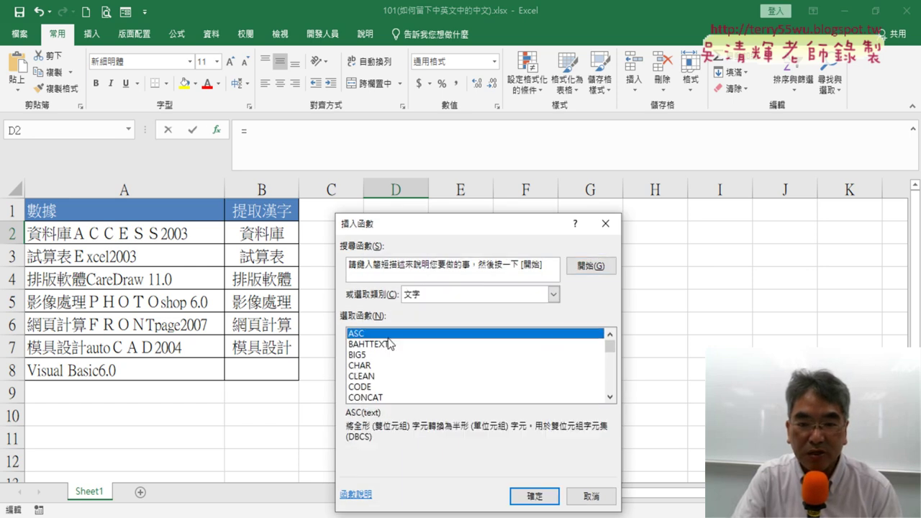
double_click(381, 333)
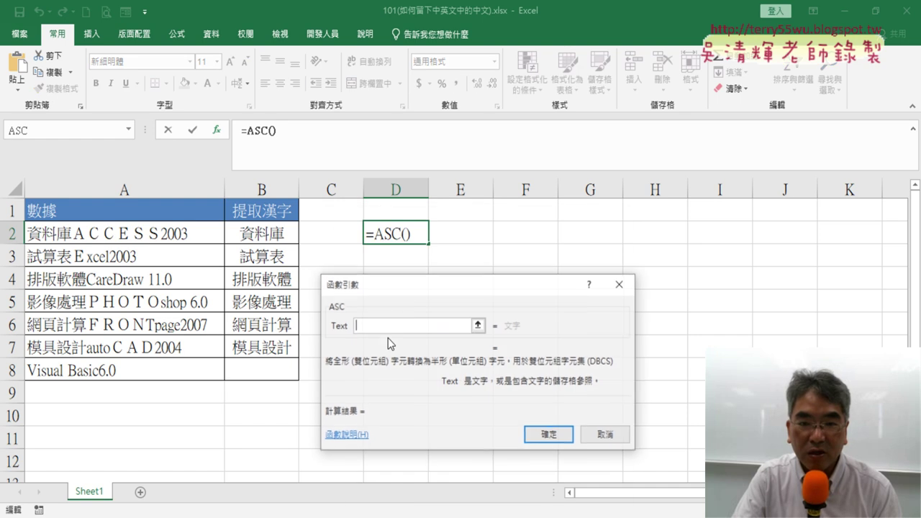
left_click(163, 234)
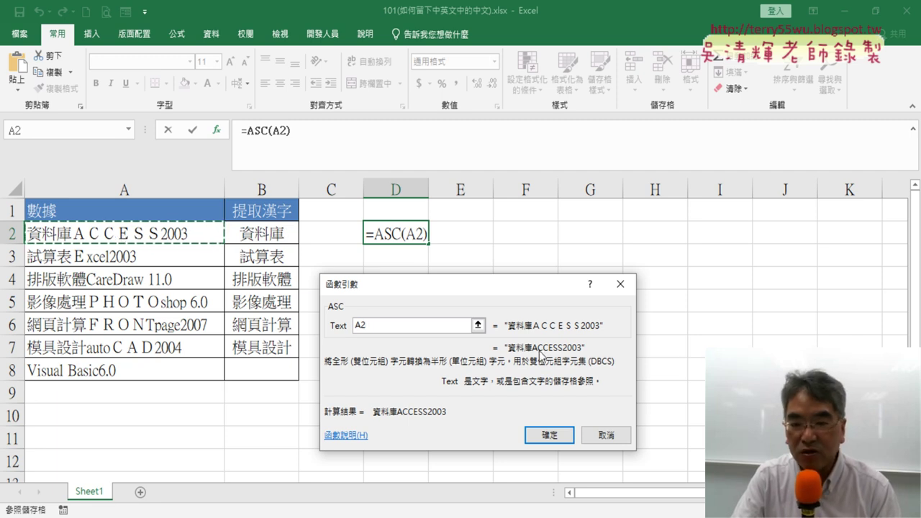
left_click(550, 434)
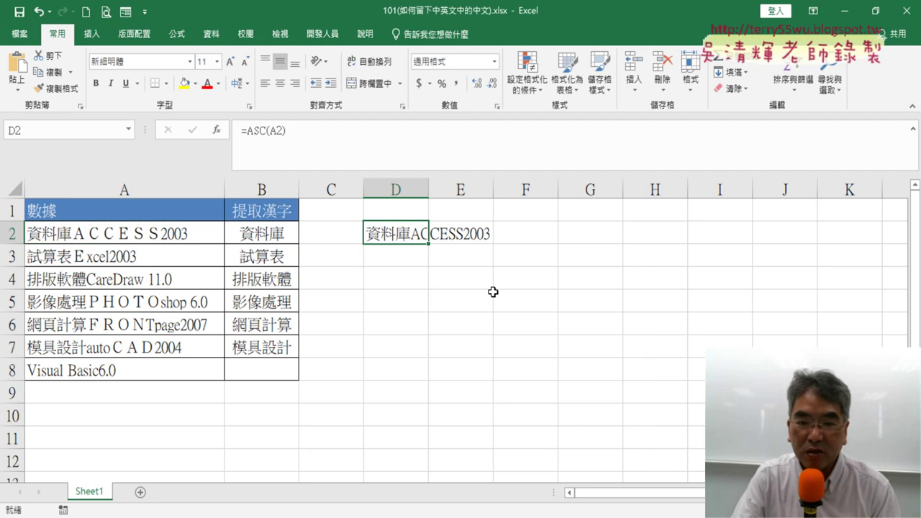
left_click_drag(431, 193, 506, 198)
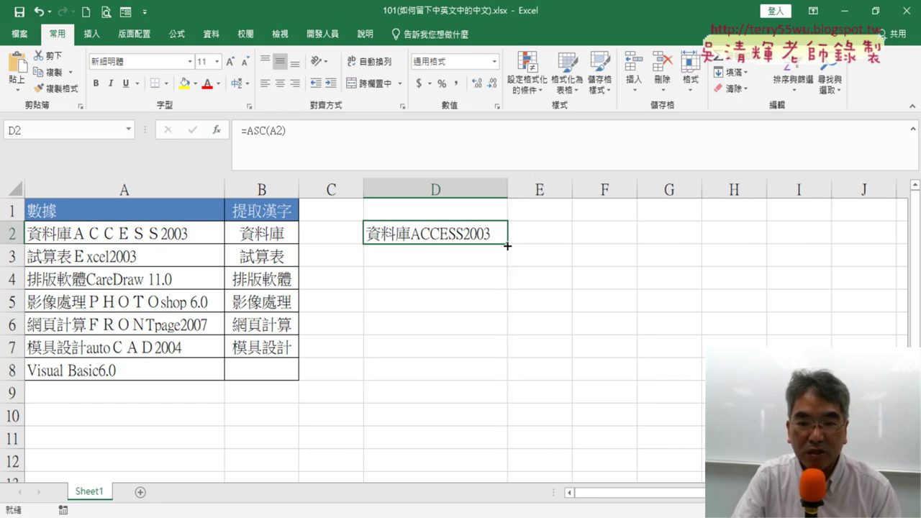
left_click_drag(507, 246, 507, 380)
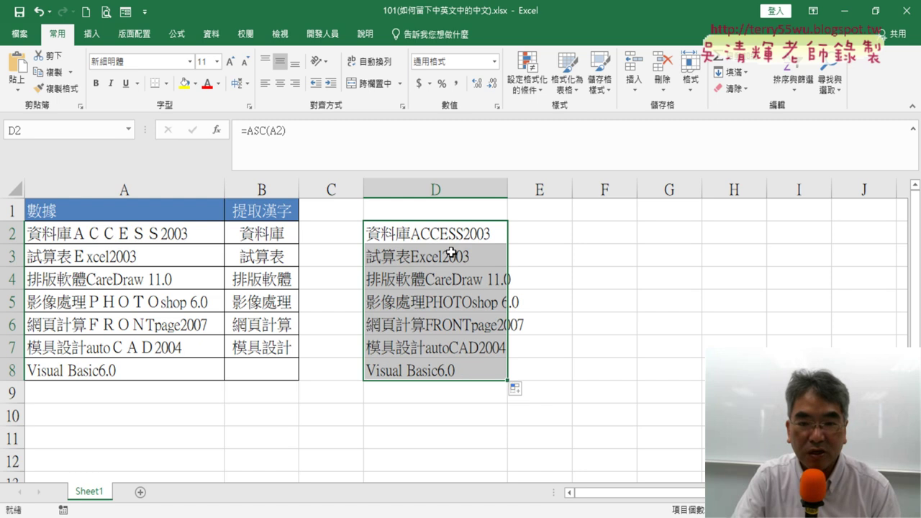
- Copy D2:D8 and paste it into A2 as values only
right_click(451, 248)
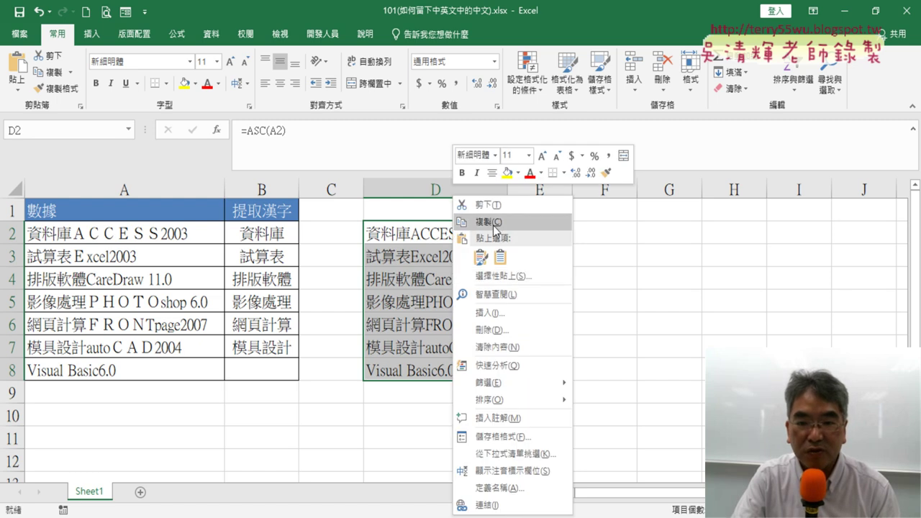
left_click(536, 222)
left_click(128, 229)
right_click(118, 234)
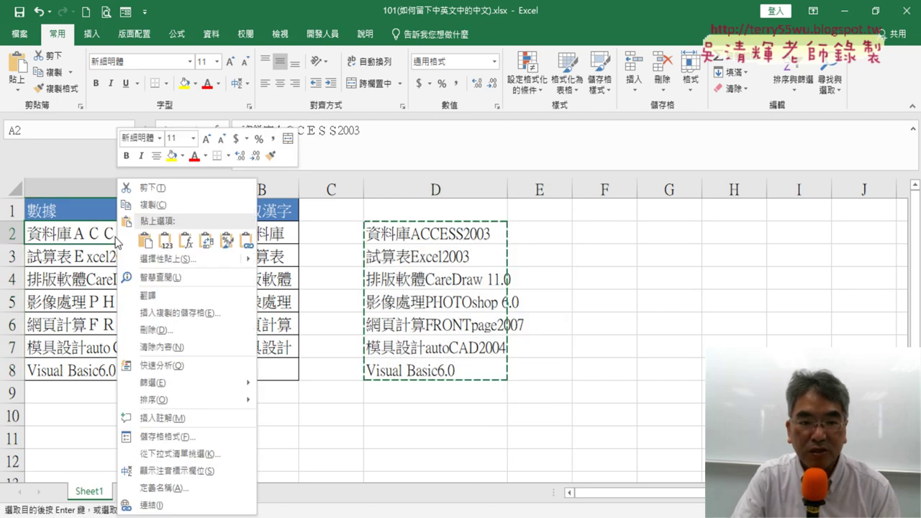
mouse_move(252, 262)
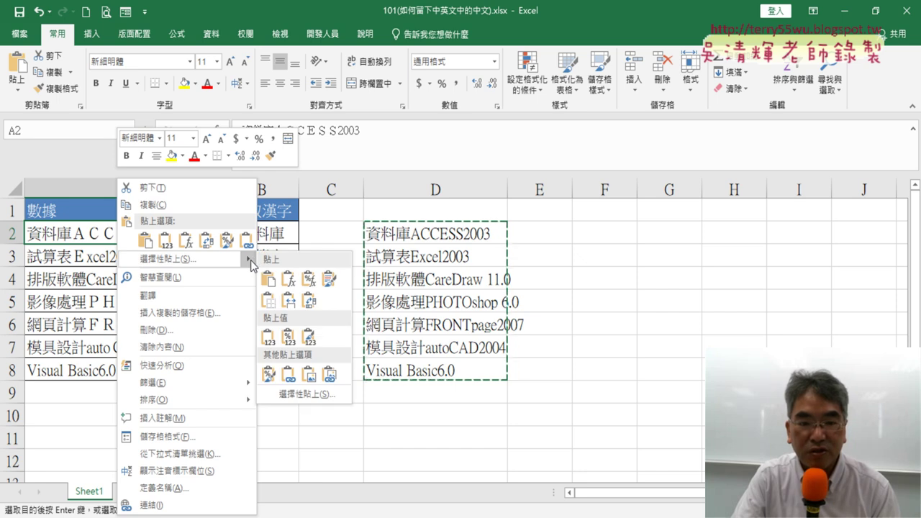
left_click(321, 395)
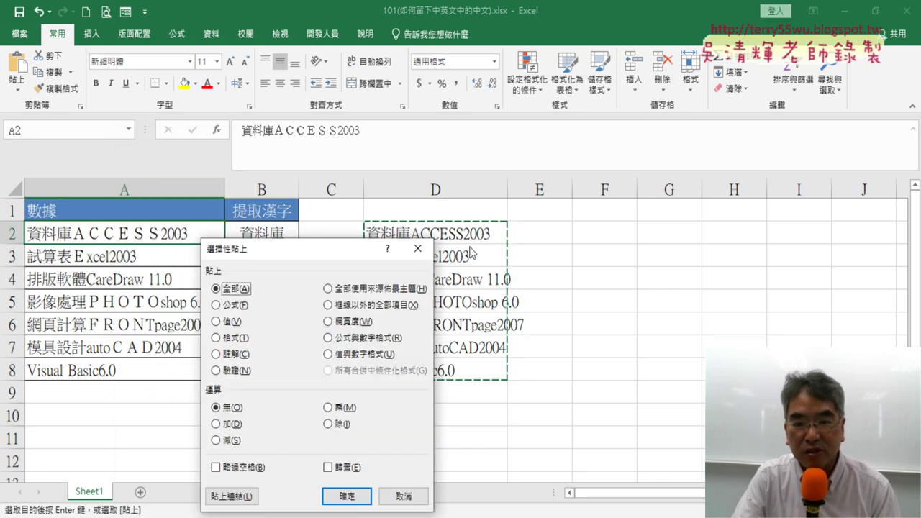
left_click(216, 321)
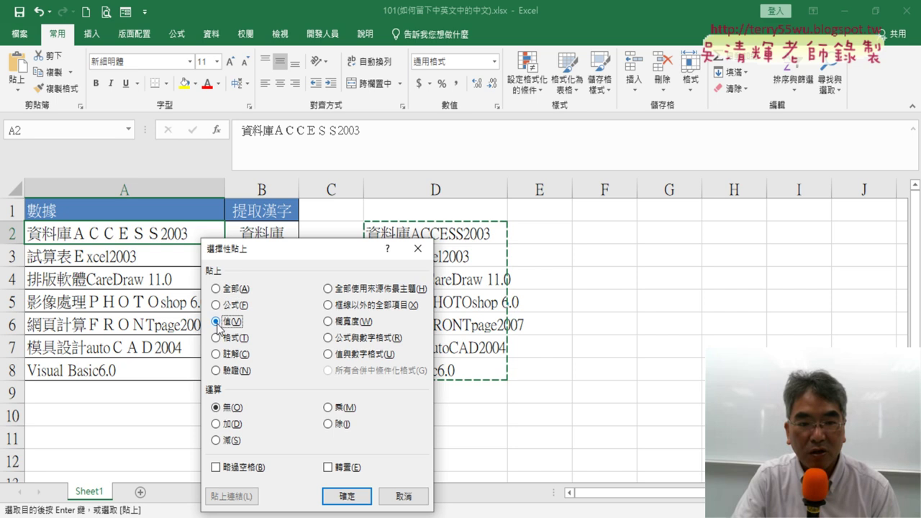
left_click(344, 495)
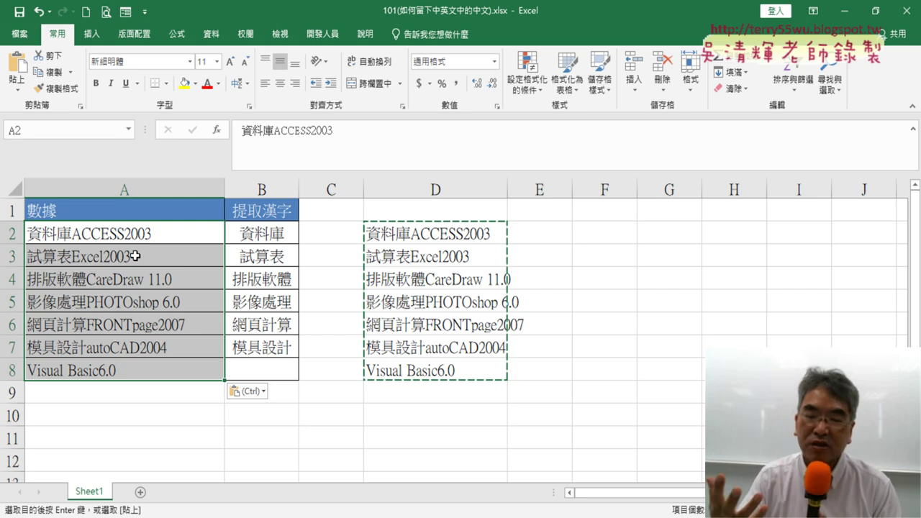
- Clear column D and open the Visual Basic editor for the macro workbook
left_click(422, 186)
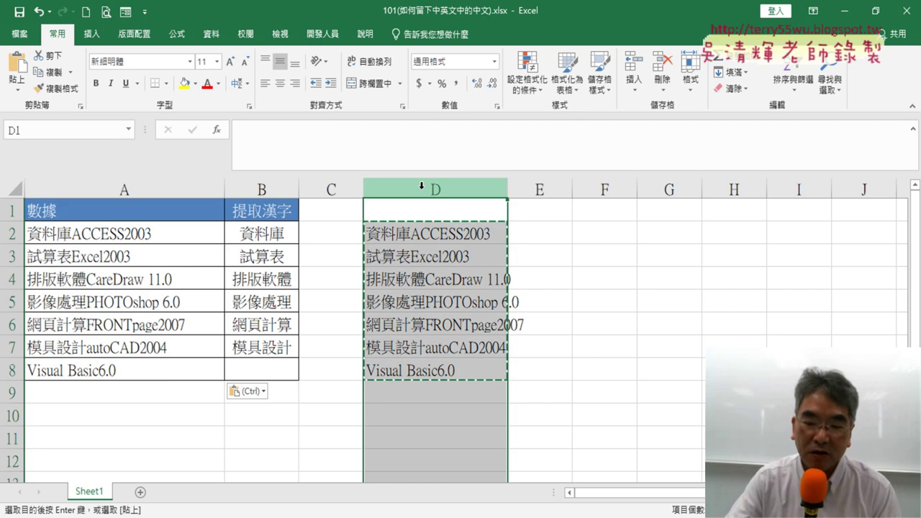
key("Delete")
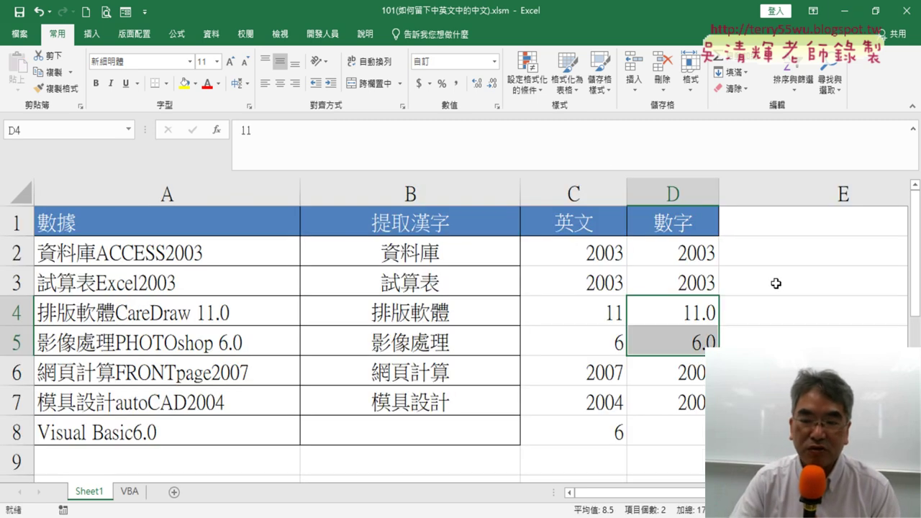
left_click(778, 282)
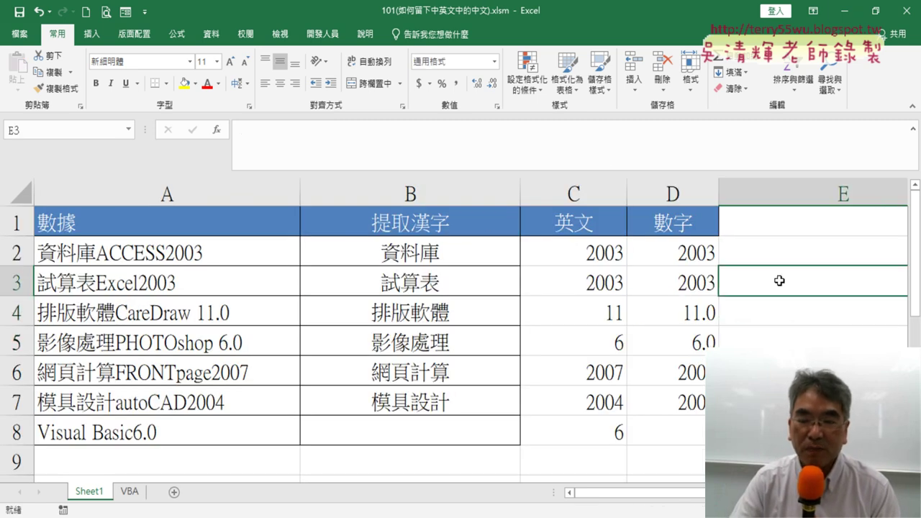
left_click(303, 34)
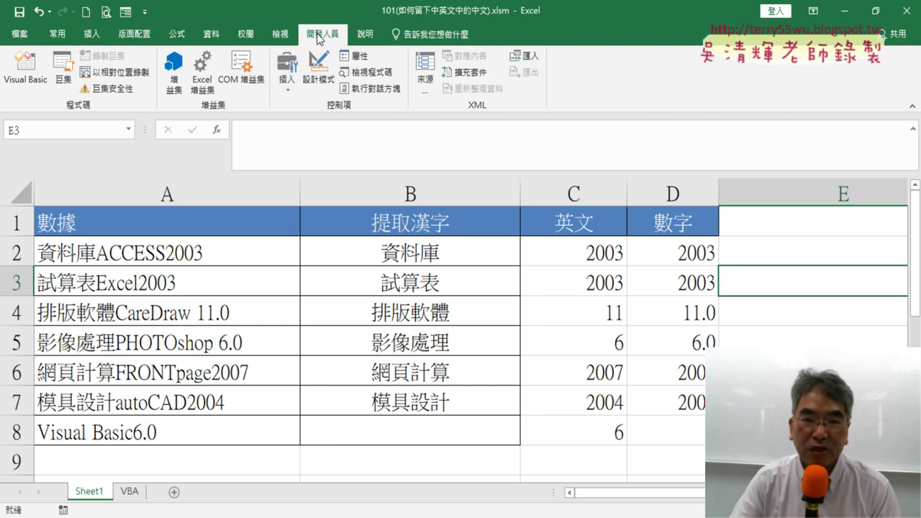
left_click(25, 75)
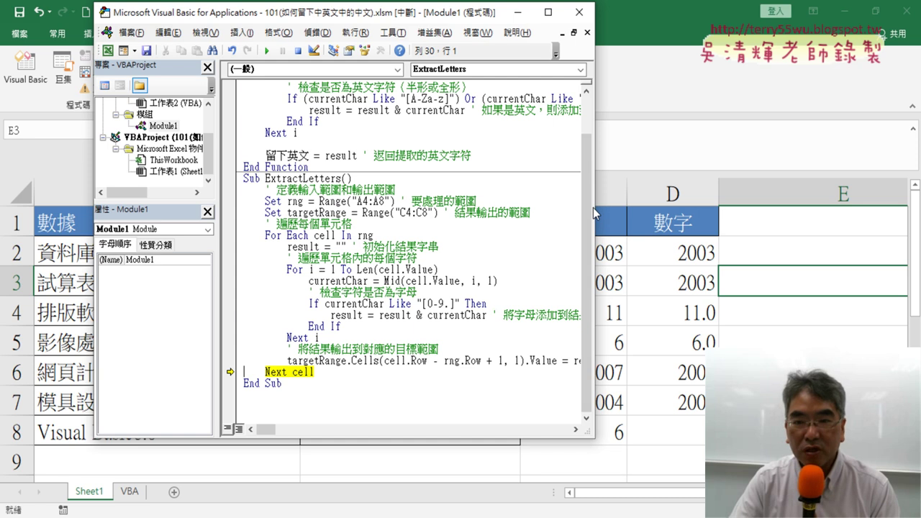
- Resize the VBA editor window and switch to the Google Docs notes holding the ExtractLetters code
left_click_drag(597, 207, 531, 215)
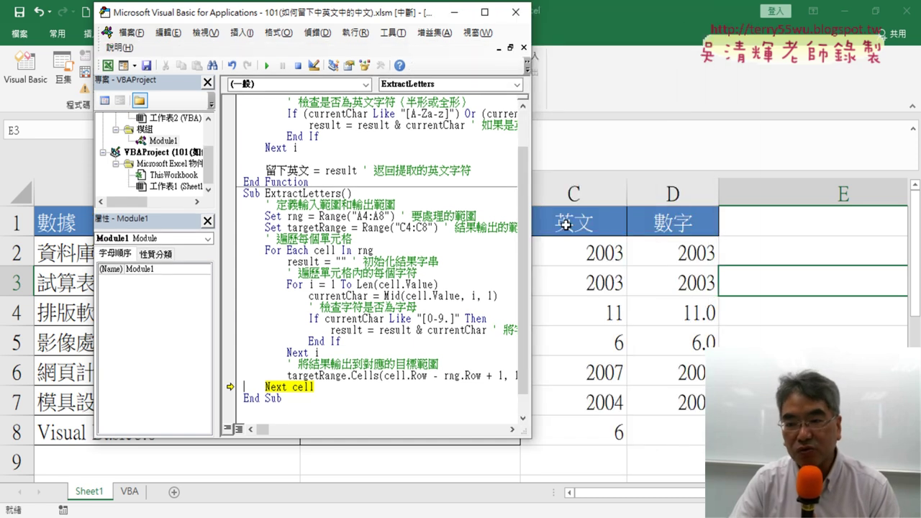
scroll(447, 198, "up", 2)
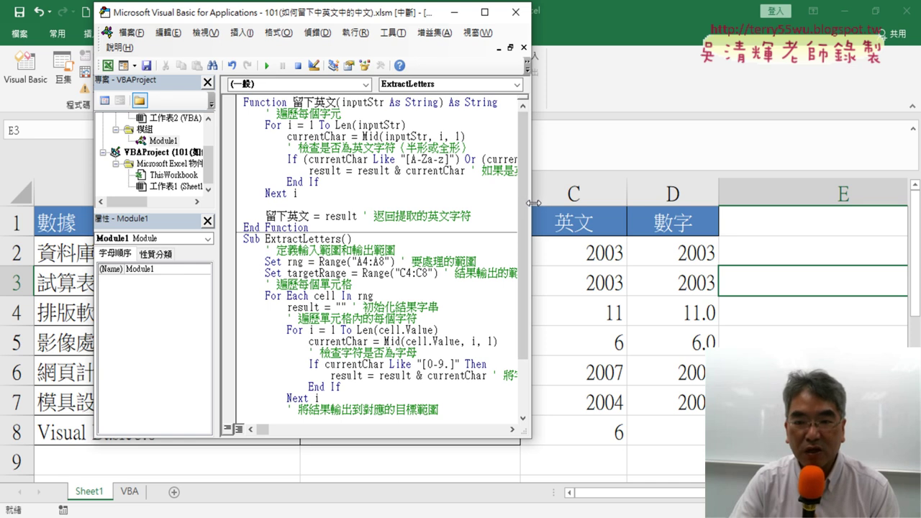
left_click_drag(533, 203, 804, 203)
scroll(518, 273, "down", 2)
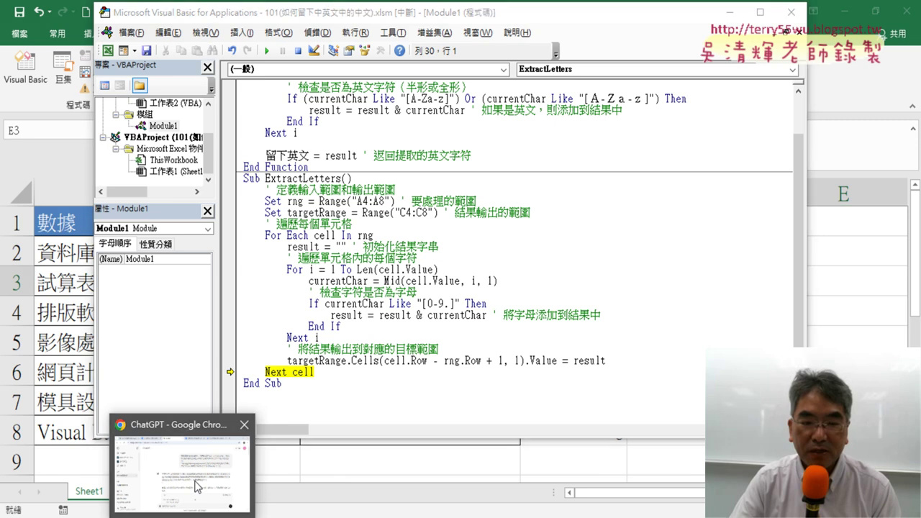
left_click(183, 489)
left_click(277, 14)
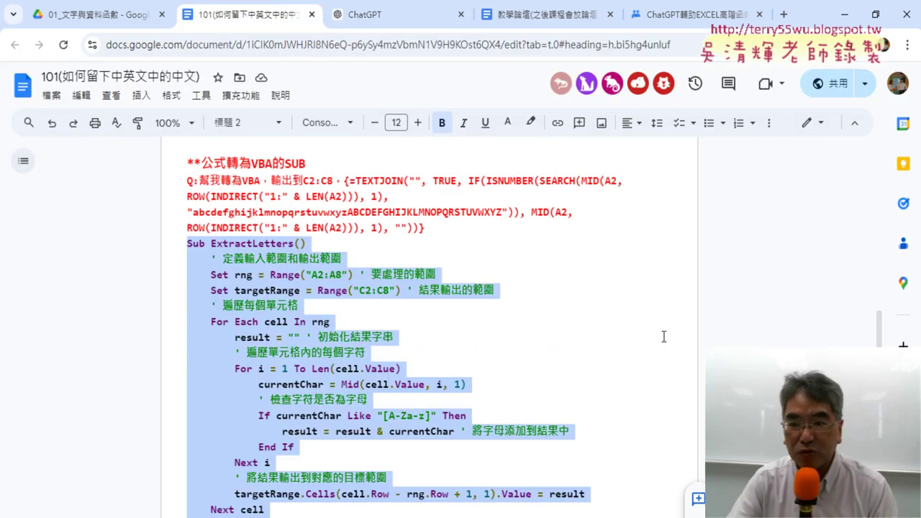
- Replace the ExtractLetters Sub in Module1 with the copied code, acknowledging the reset warning
key("alt+Tab")
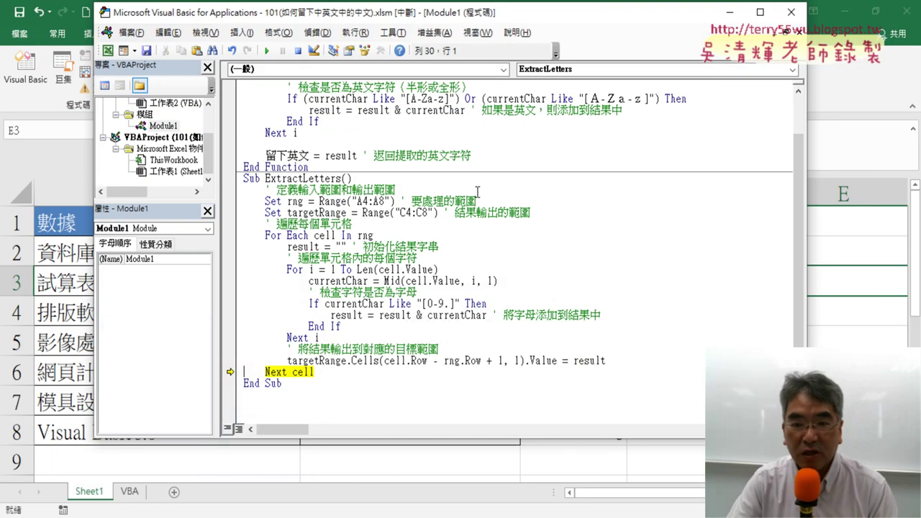
left_click_drag(287, 382, 243, 179)
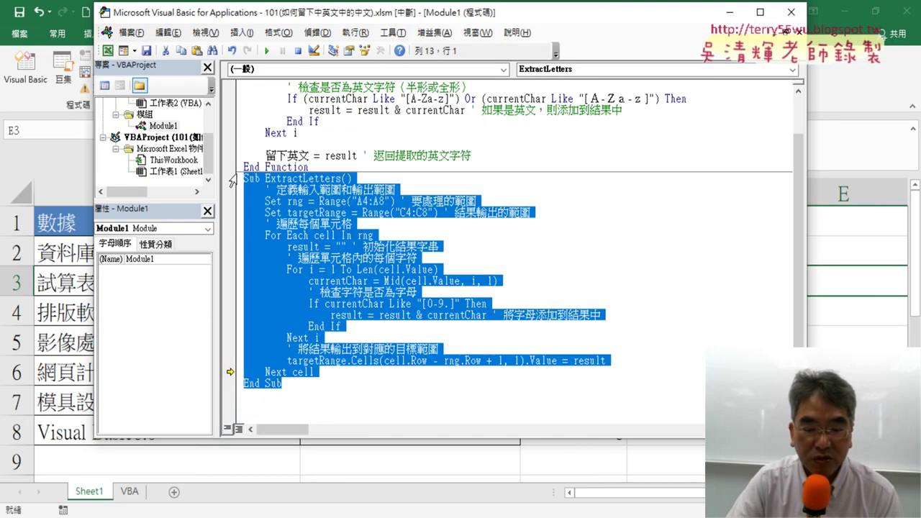
key("ctrl+v")
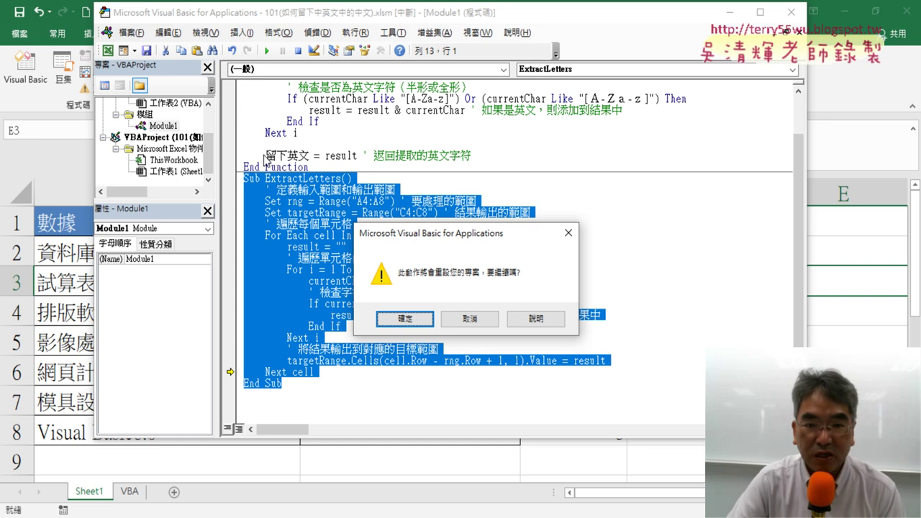
left_click(414, 317)
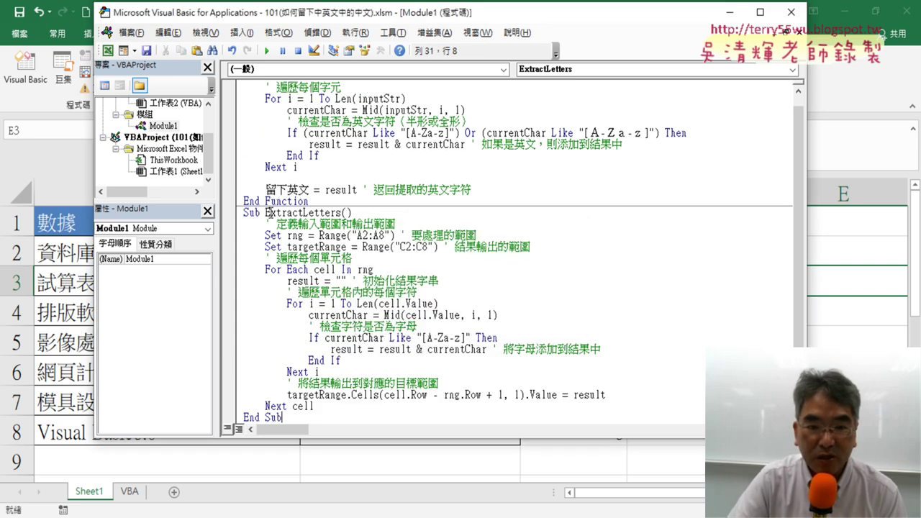
- Rename the macro from ExtractLetters to 英文 and select the letter pattern in its If test
left_click_drag(265, 214, 320, 213)
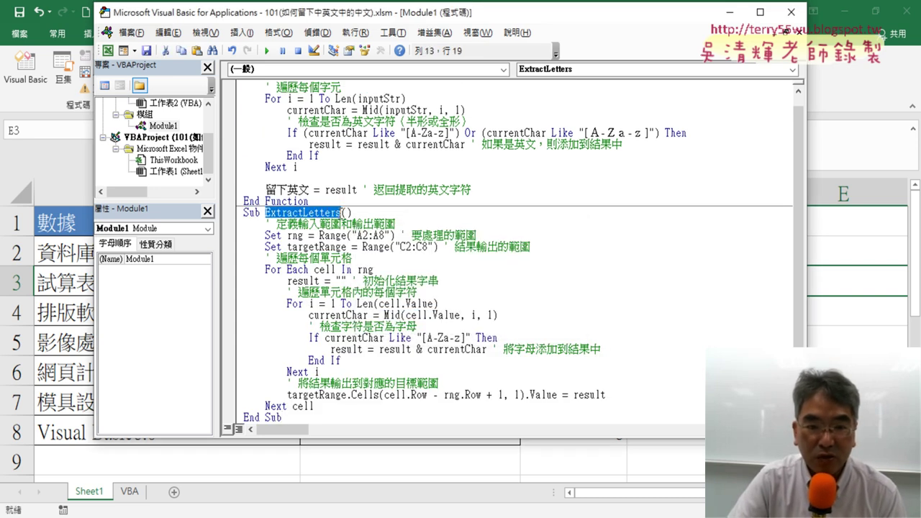
key("Delete")
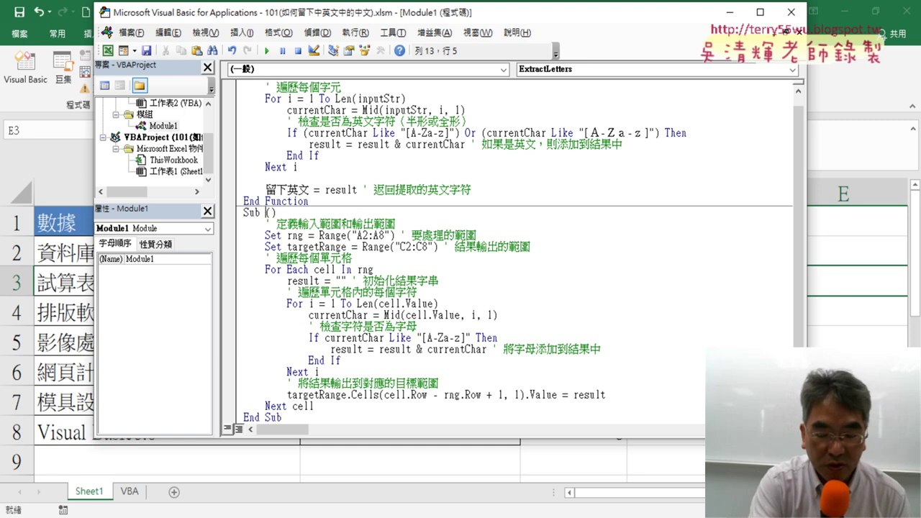
type("應")
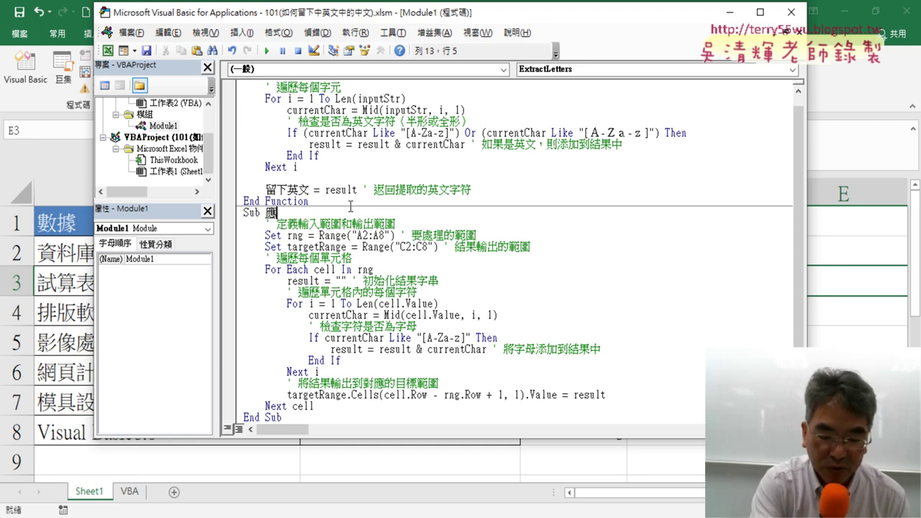
type("英文(")
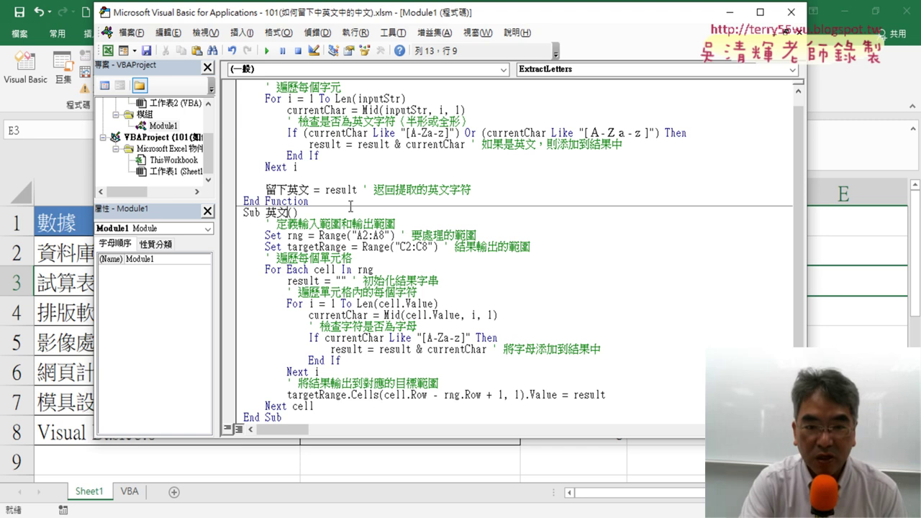
scroll(511, 307, "down", 1)
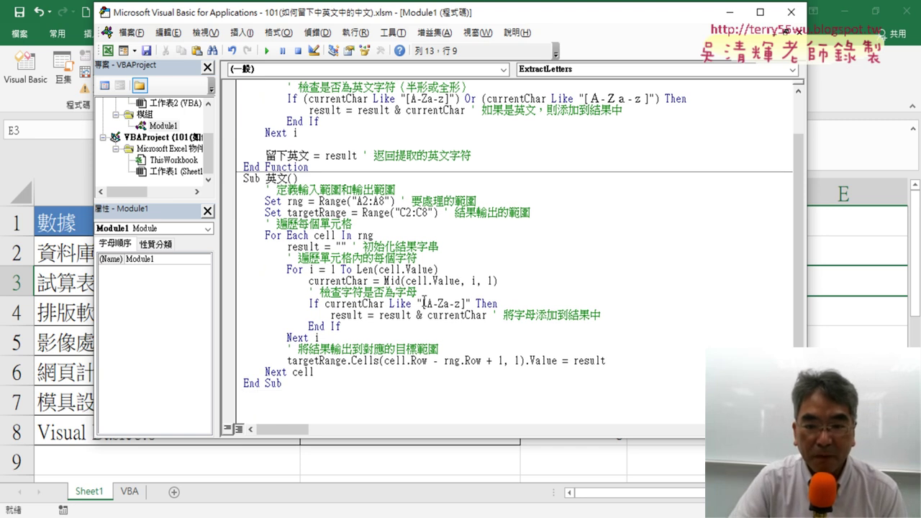
left_click_drag(423, 304, 455, 303)
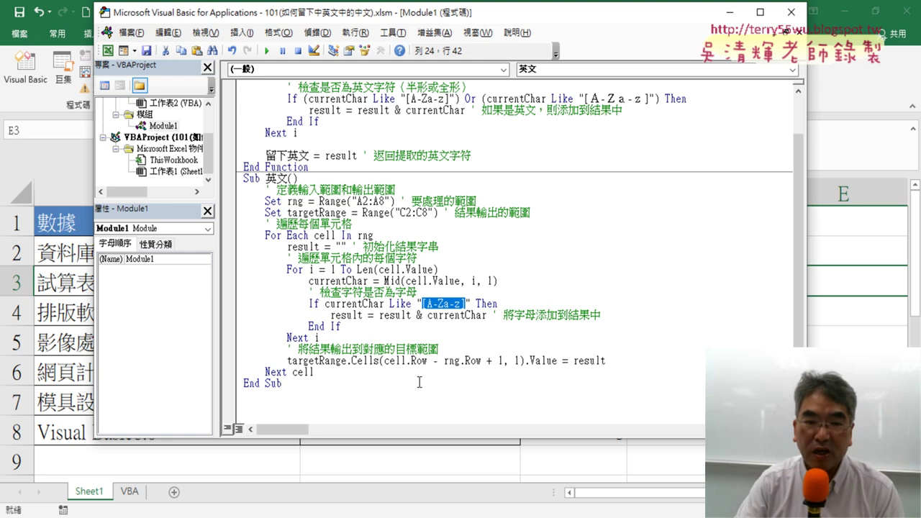
- Paste a duplicate of the 英文 Sub below End Sub and rename the copy 數字
left_click_drag(296, 387, 244, 178)
right_click(299, 212)
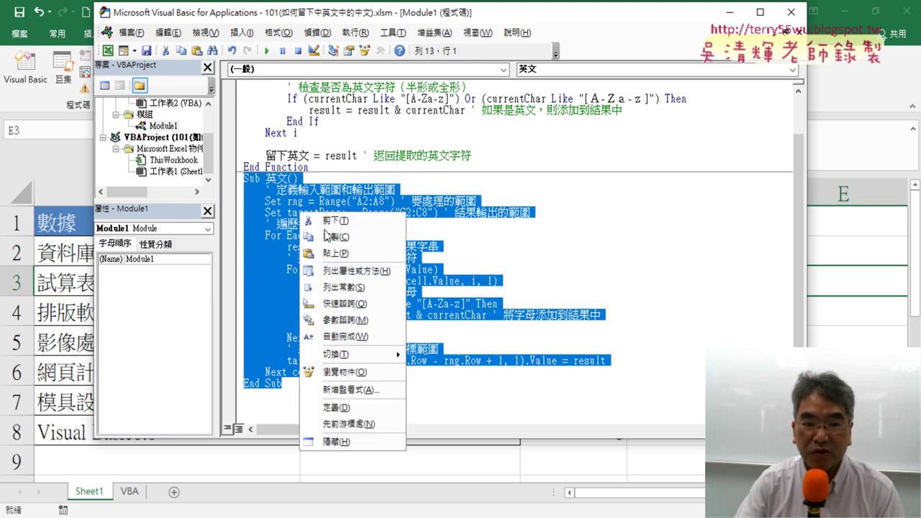
left_click(331, 240)
left_click(269, 415)
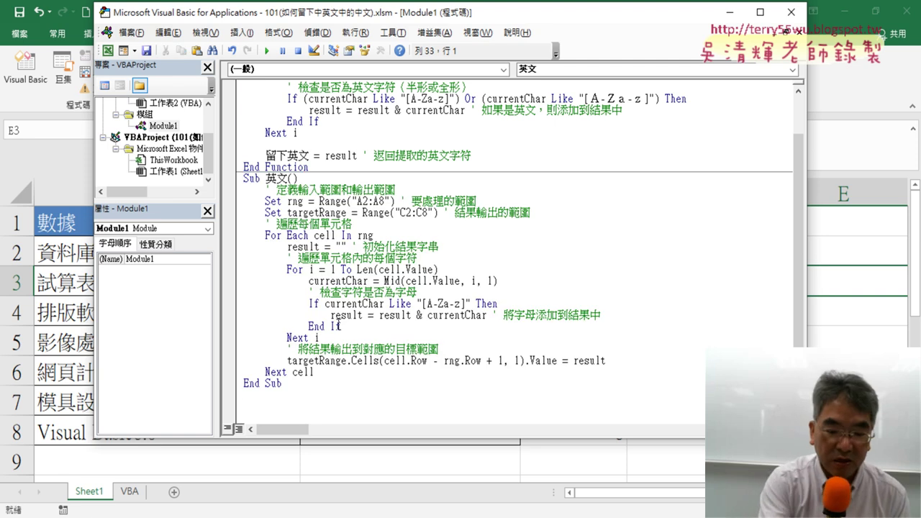
key("ctrl+v")
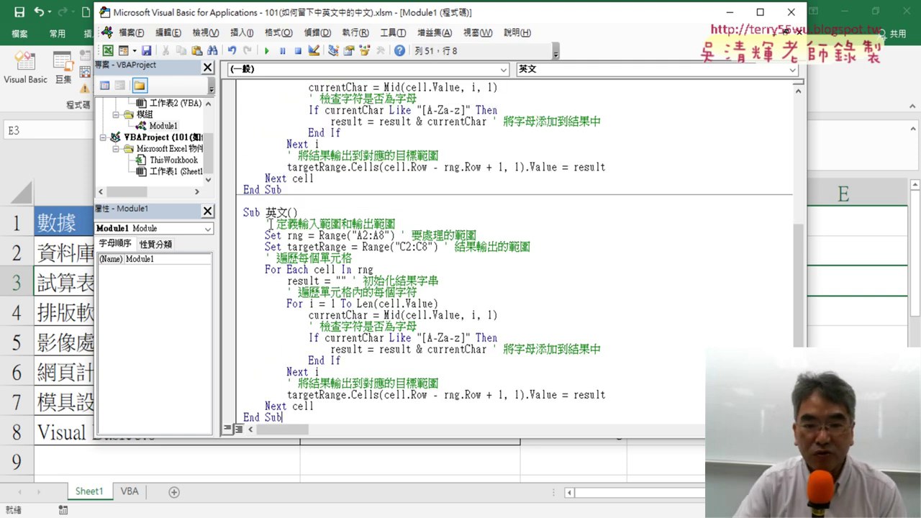
left_click_drag(289, 212, 277, 212)
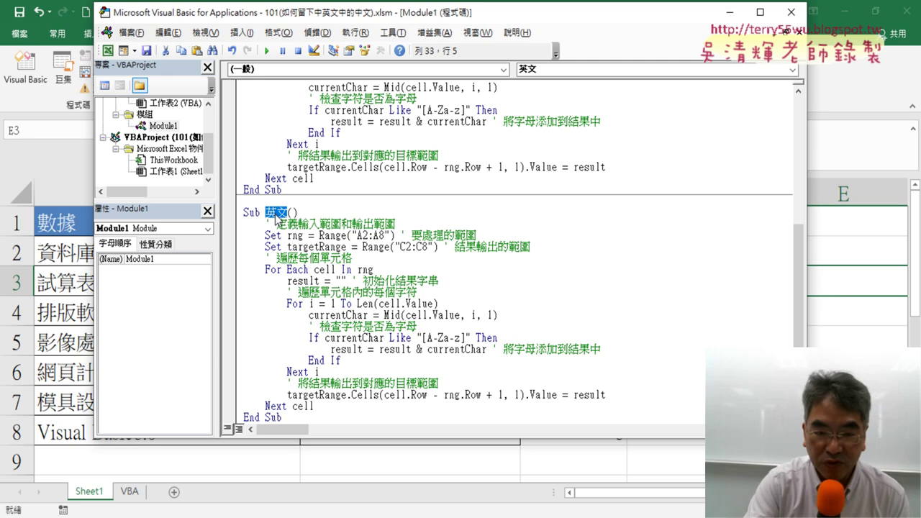
type("數")
type("據")
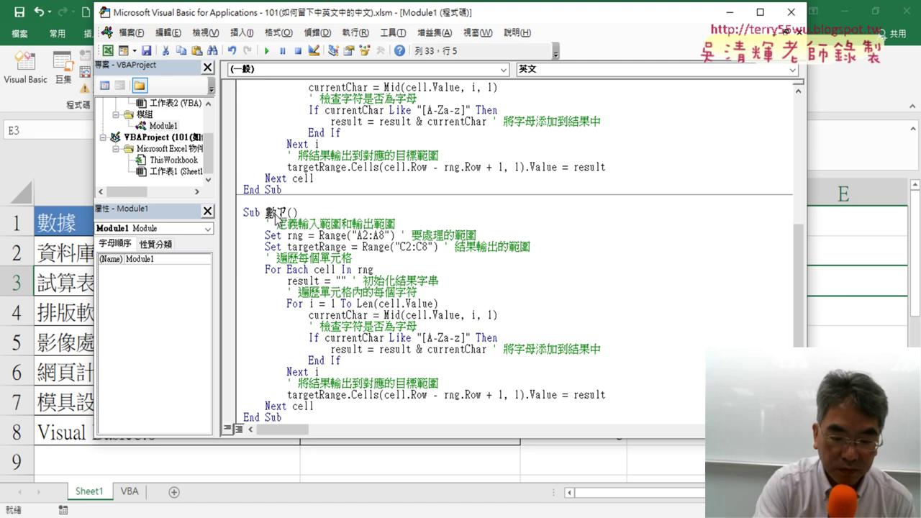
type("字")
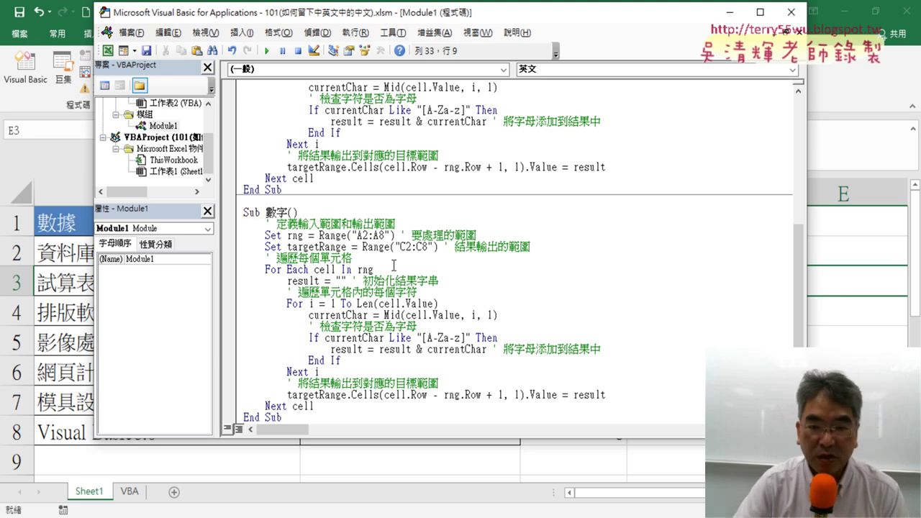
scroll(508, 330, "down", 1)
- Change the 數字 Like pattern from A-Za-z to 0-9. and narrow the editor to show columns C–E
left_click_drag(427, 326, 461, 326)
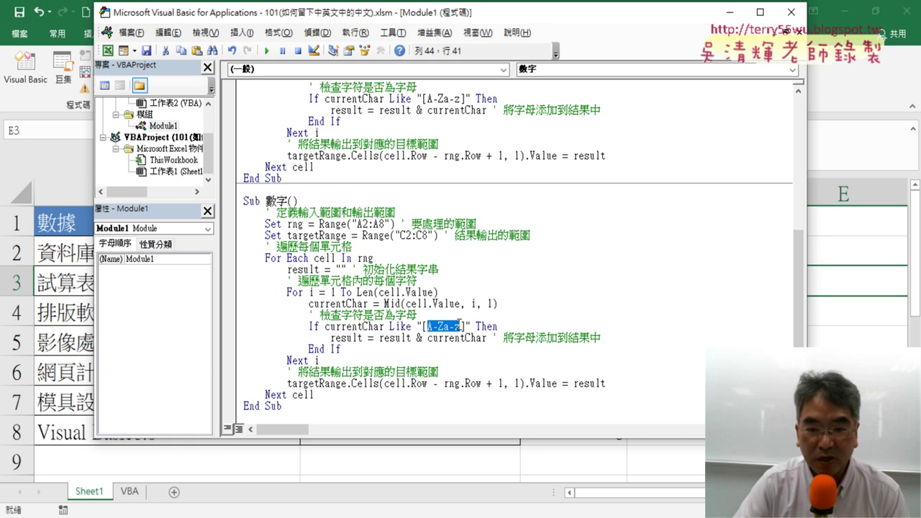
type("0-")
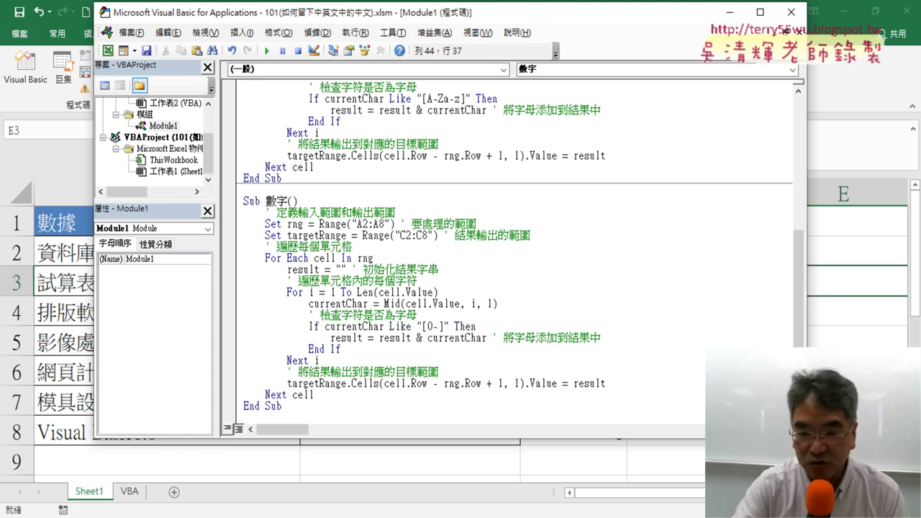
type("9")
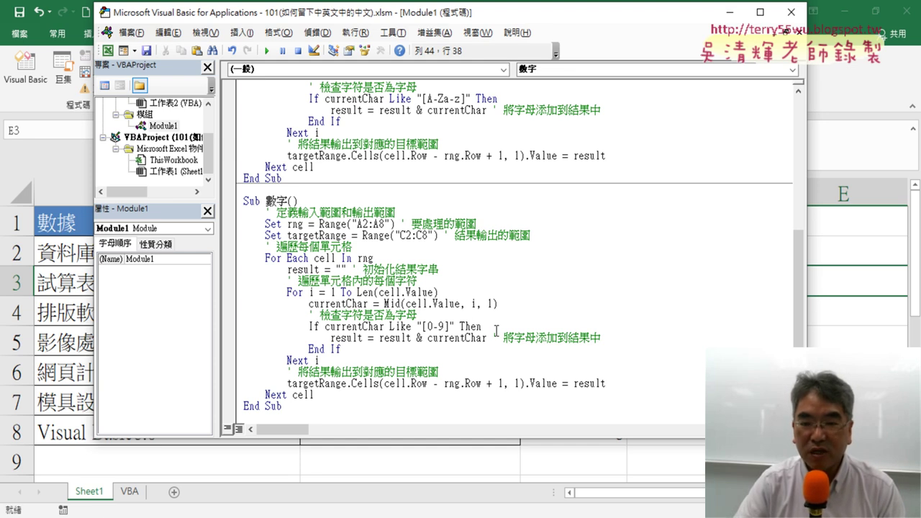
type(".")
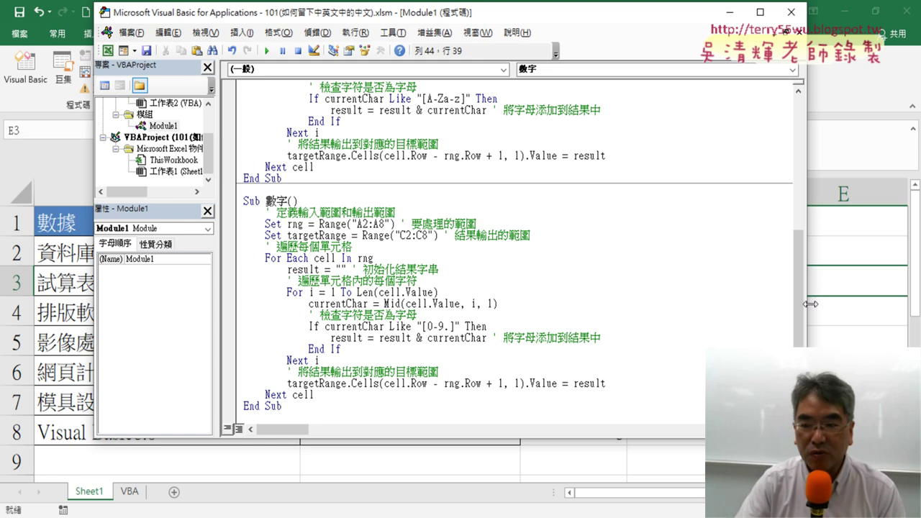
left_click_drag(810, 303, 561, 304)
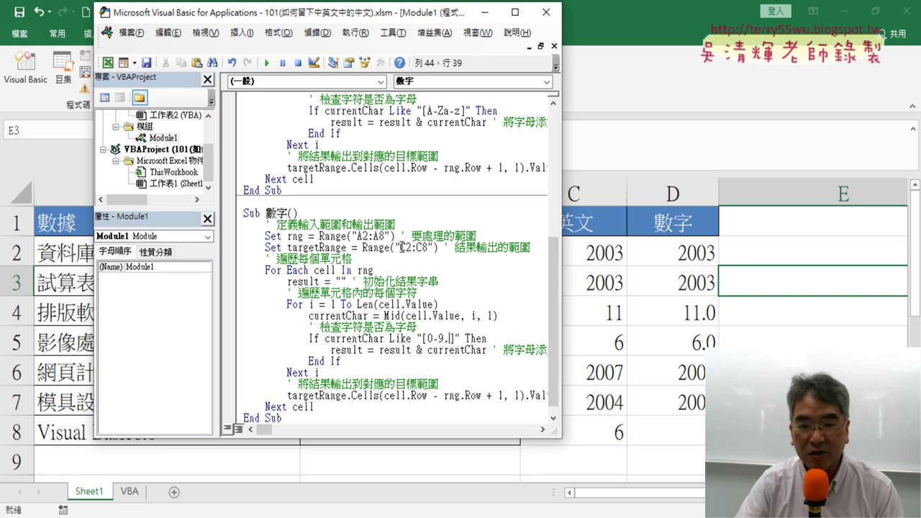
- Change the 數字 macro's output range from C2:C8 to D2:D8
double_click(404, 247)
type("D")
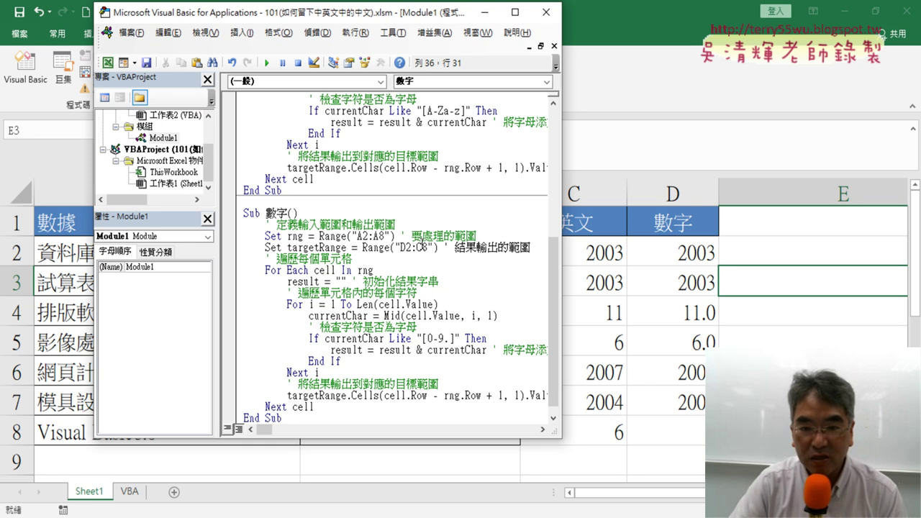
left_click_drag(425, 247, 417, 247)
type("D")
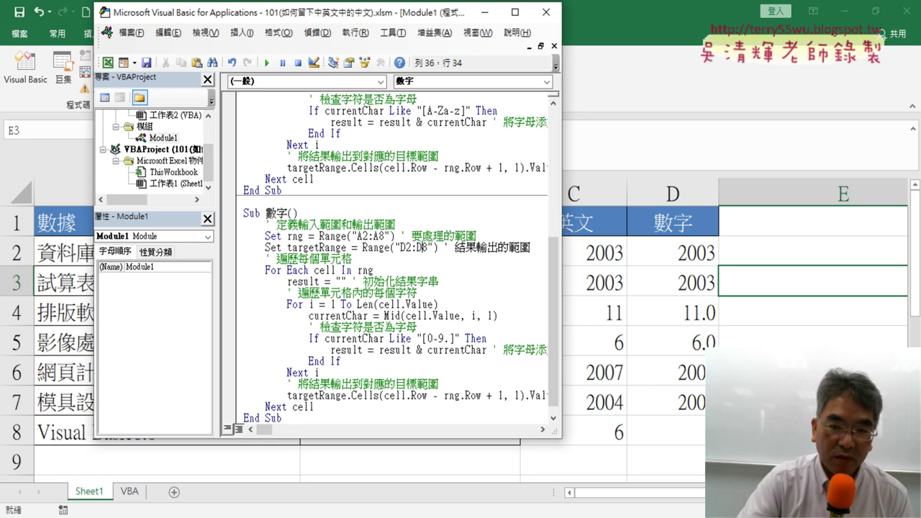
scroll(544, 207, "down", 1)
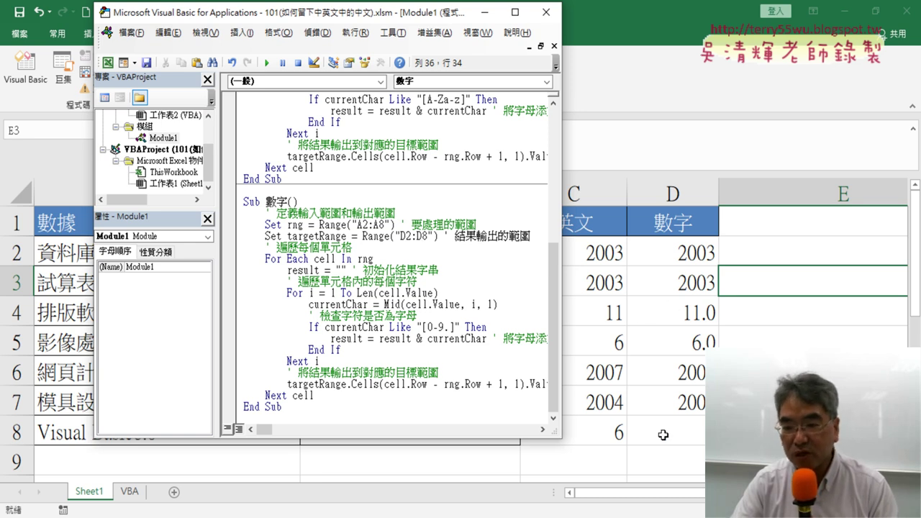
- Select cells D2:D8 on the worksheet
left_click(372, 304)
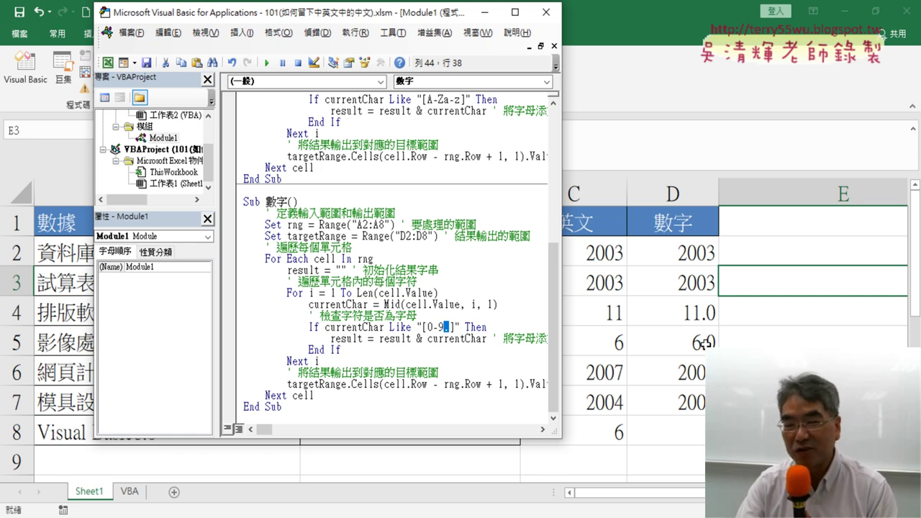
left_click(418, 315)
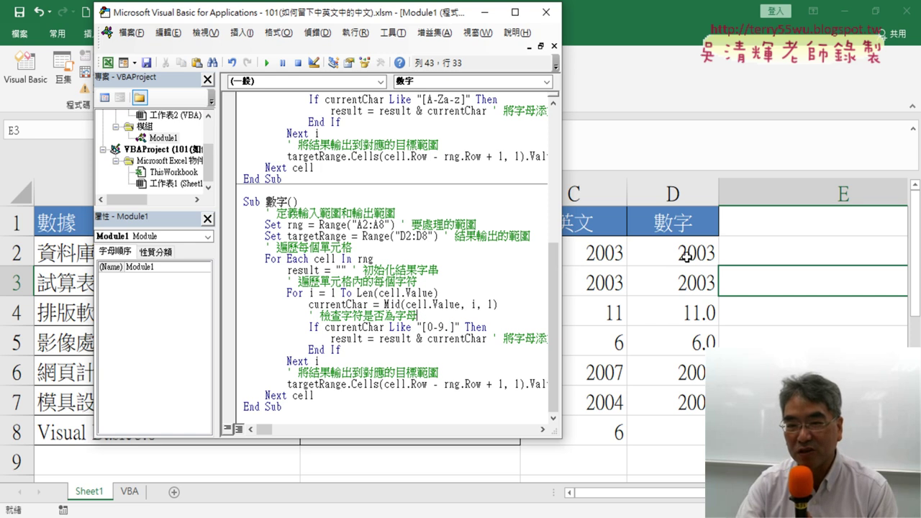
left_click_drag(687, 257, 700, 408)
- Clear D2:D8 and remove the decimal point from the 數字 digit pattern
key("Delete")
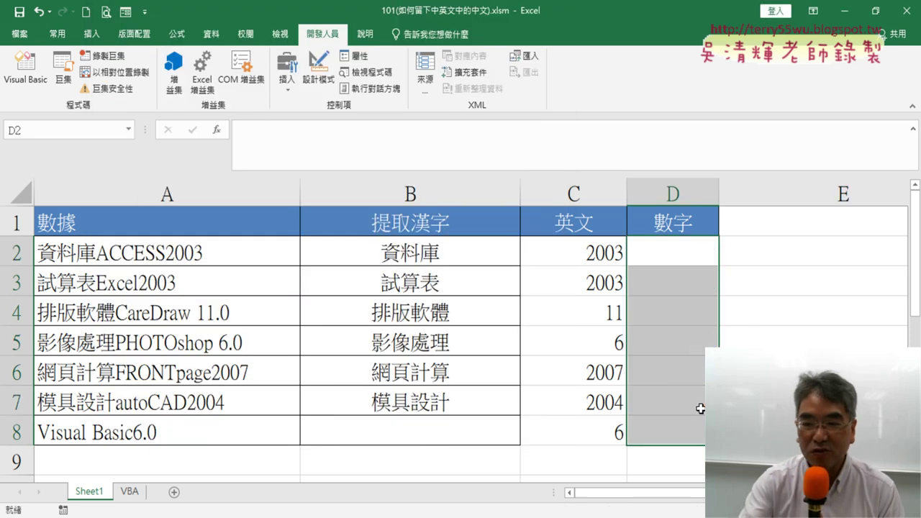
left_click(25, 72)
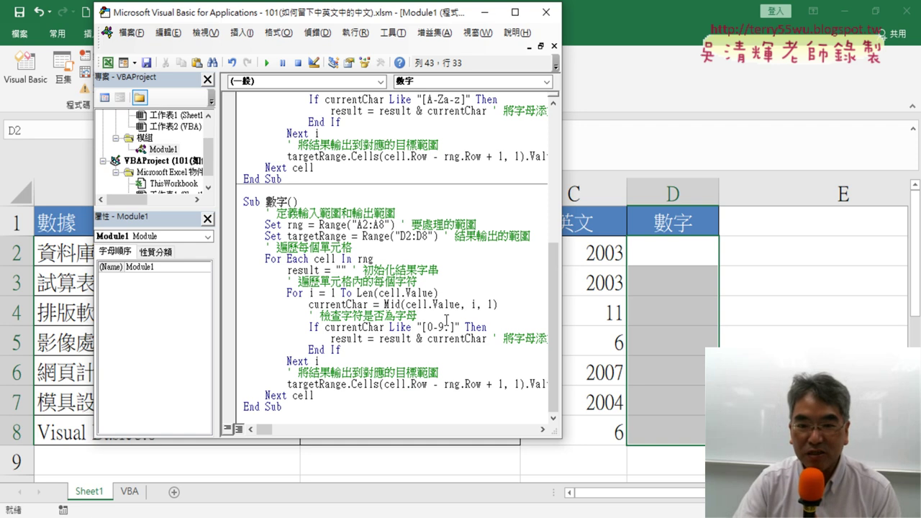
key("Delete")
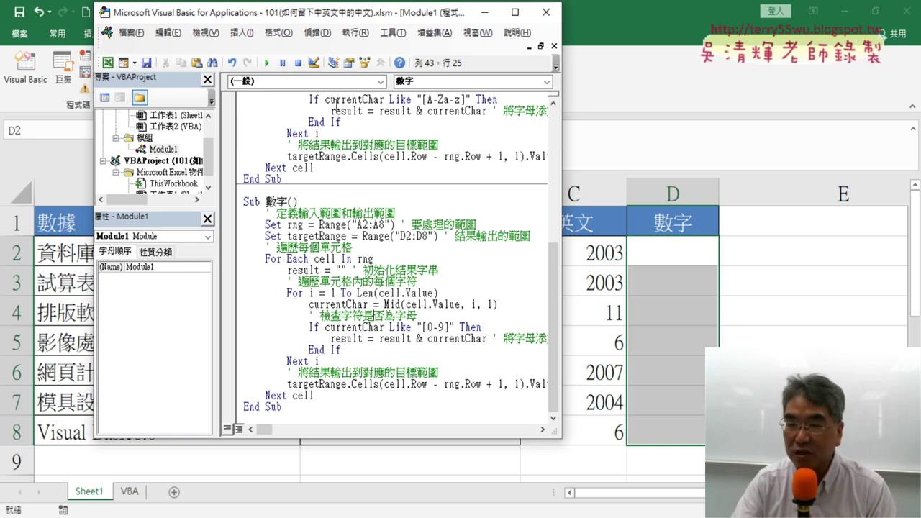
- Check the 數字 macro's name, D2:D8 range and 0-9 pattern, then run it
left_click_drag(289, 201, 265, 201)
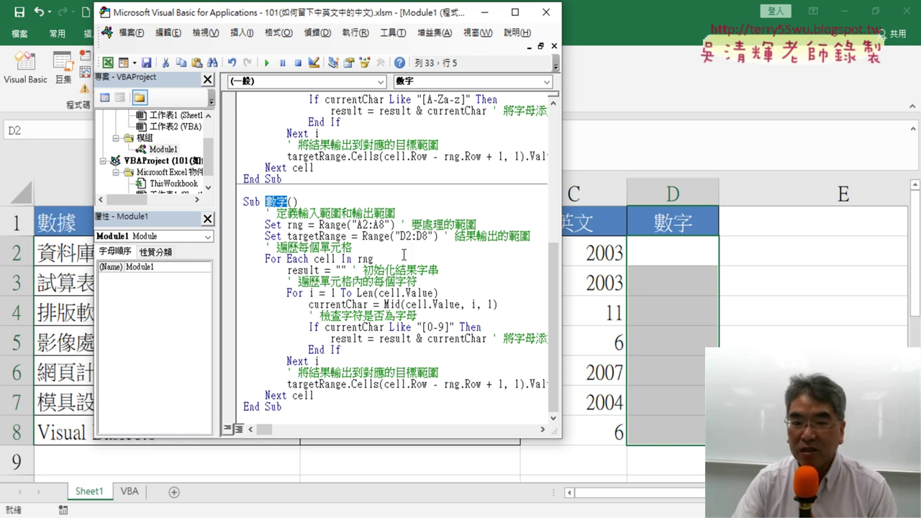
left_click_drag(394, 236, 424, 237)
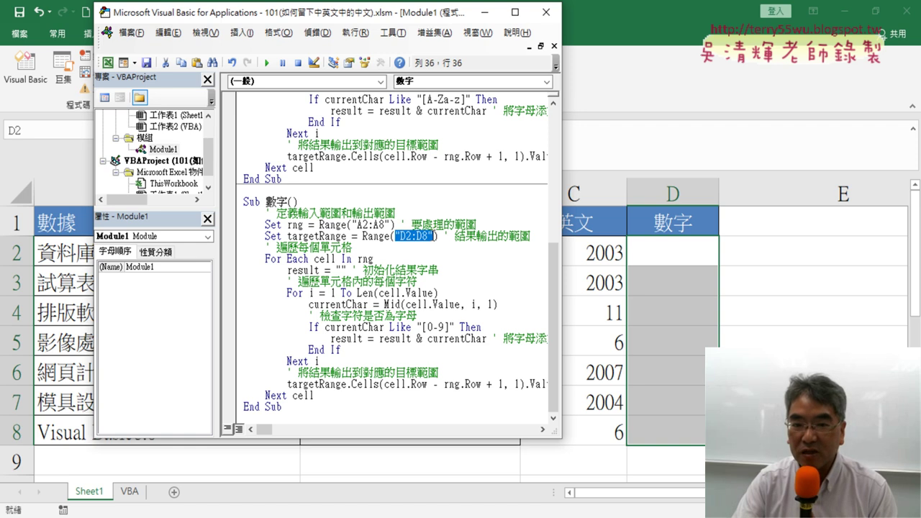
left_click_drag(428, 327, 444, 327)
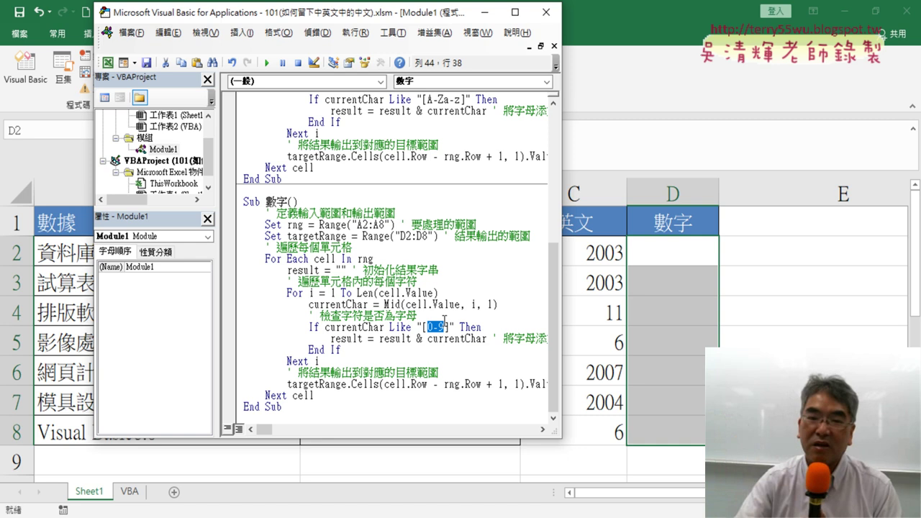
left_click(389, 293)
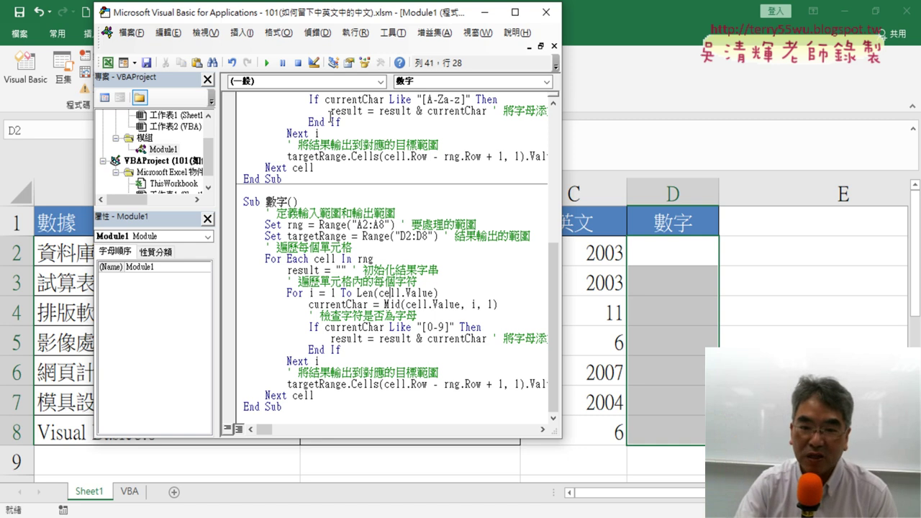
left_click(266, 63)
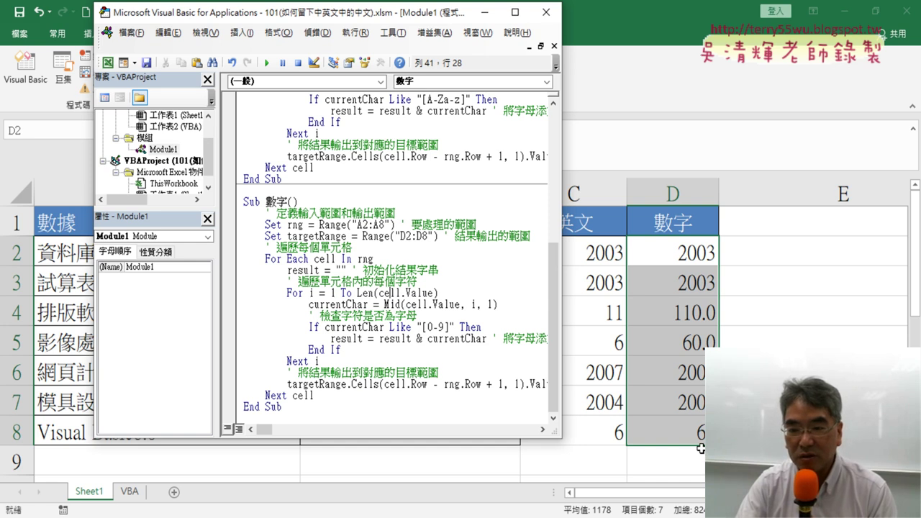
- Delete the numbers in D2:D8 and clear their formats
left_click(483, 12)
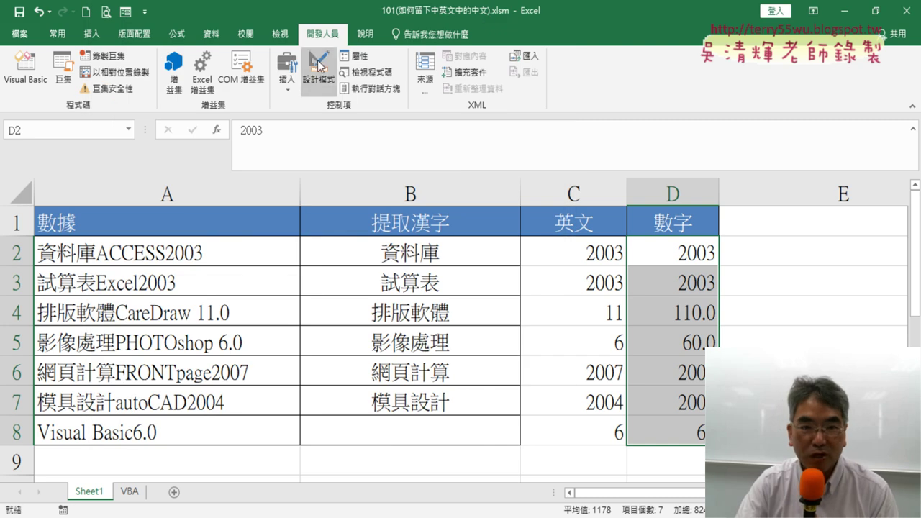
left_click(57, 34)
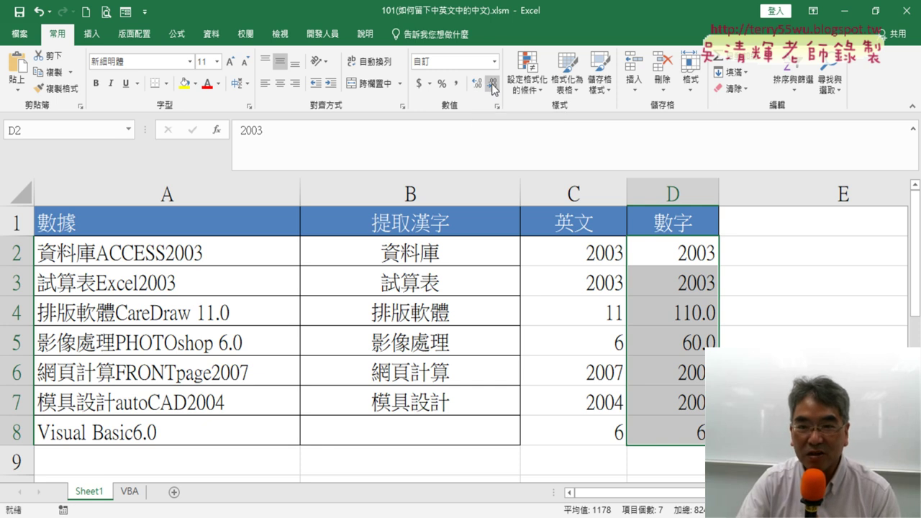
left_click_drag(683, 248, 680, 436)
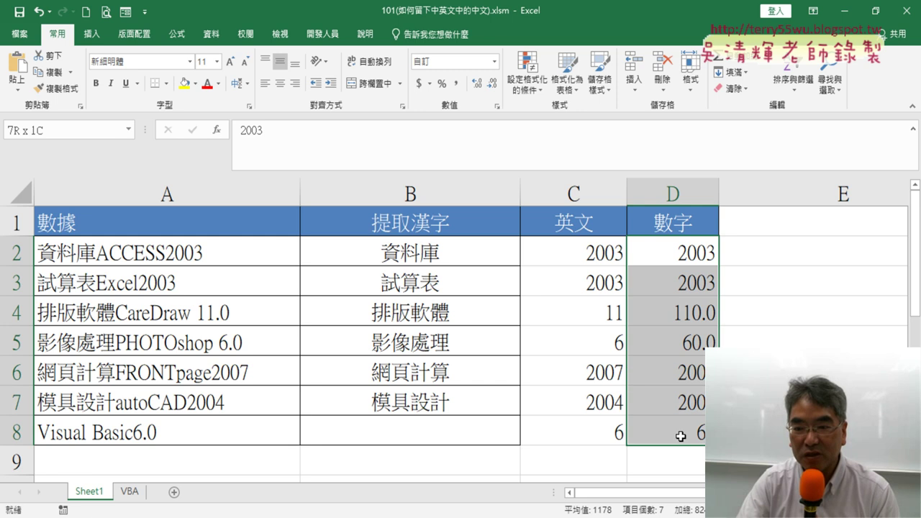
key("Delete")
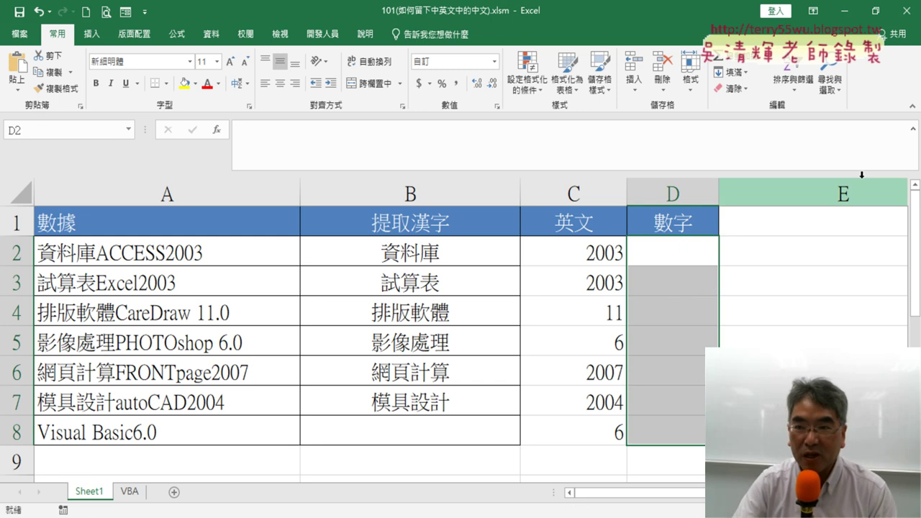
left_click(736, 89)
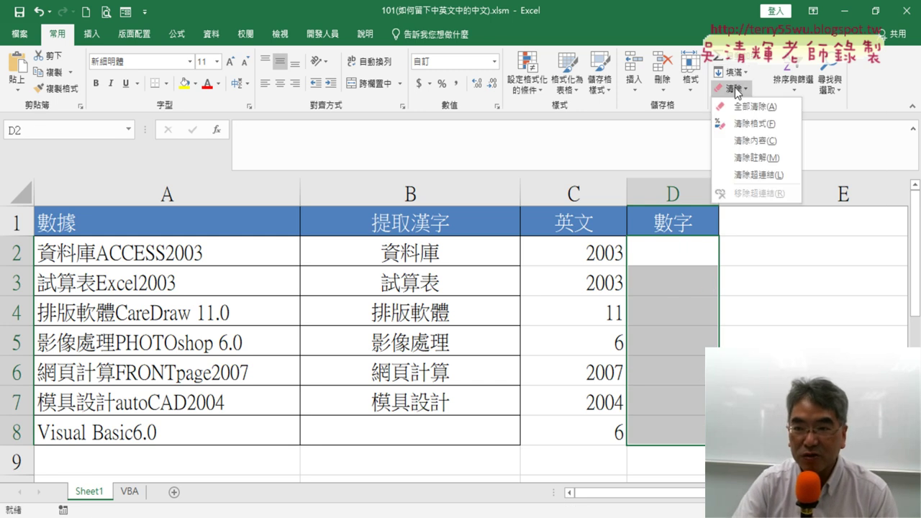
left_click(754, 120)
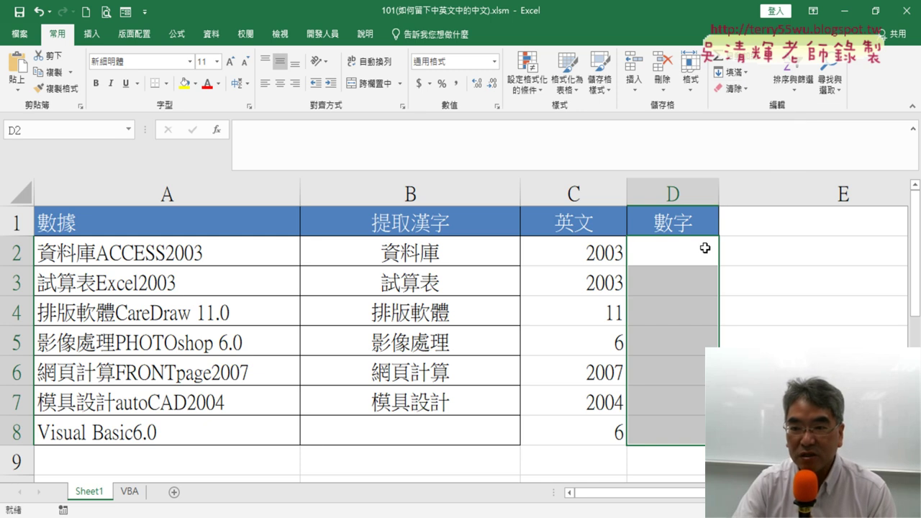
- Inspect D2:D8 in Format Cells under the 數值 category with 1 decimal place, then close it
right_click(702, 302)
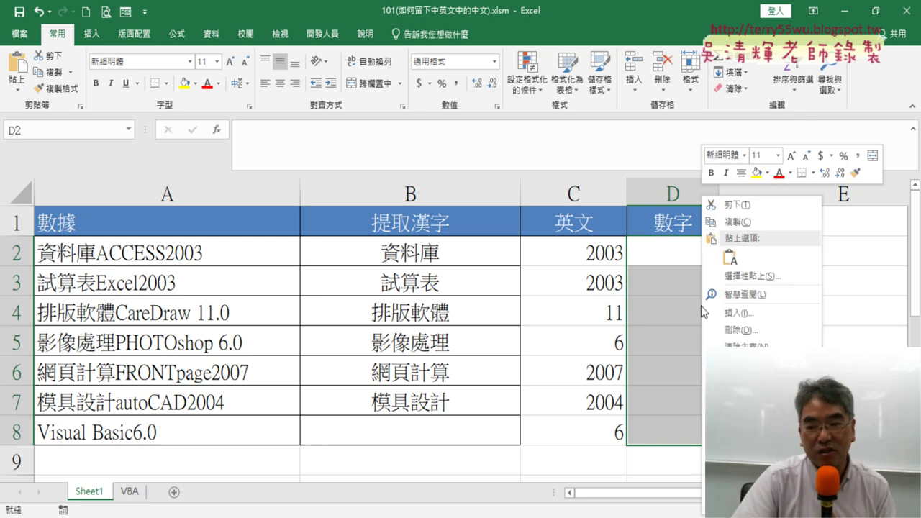
left_click(741, 442)
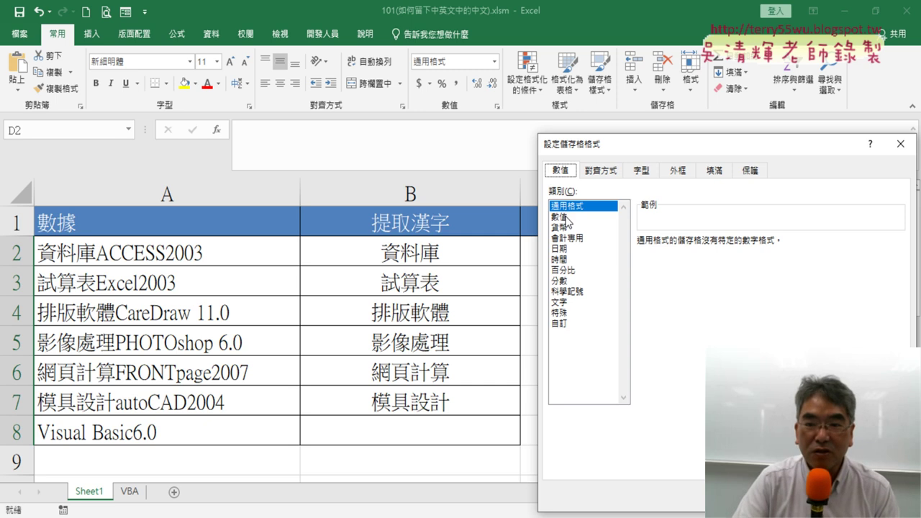
left_click_drag(648, 144, 484, 94)
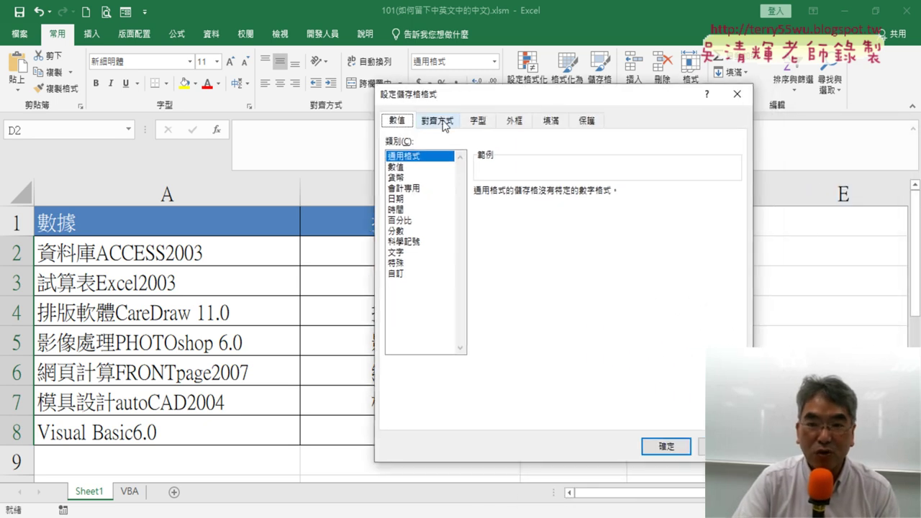
left_click(404, 168)
left_click(562, 197)
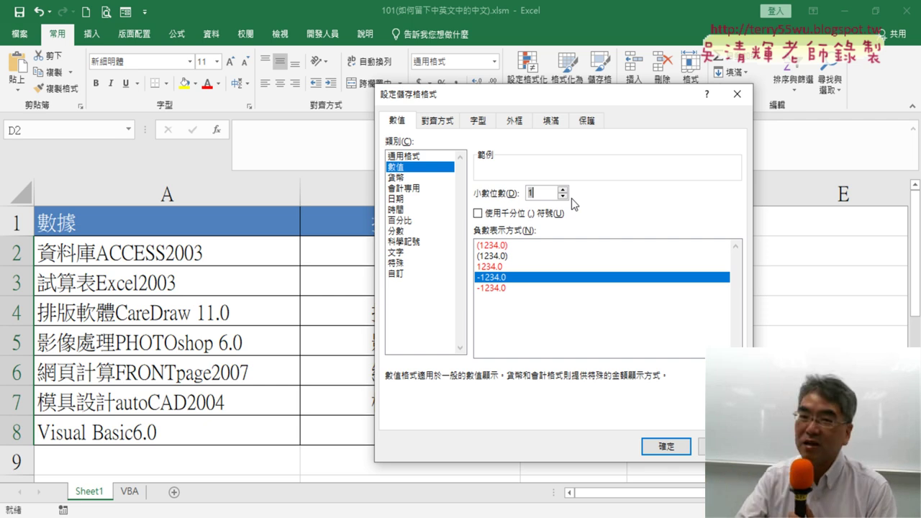
left_click(665, 446)
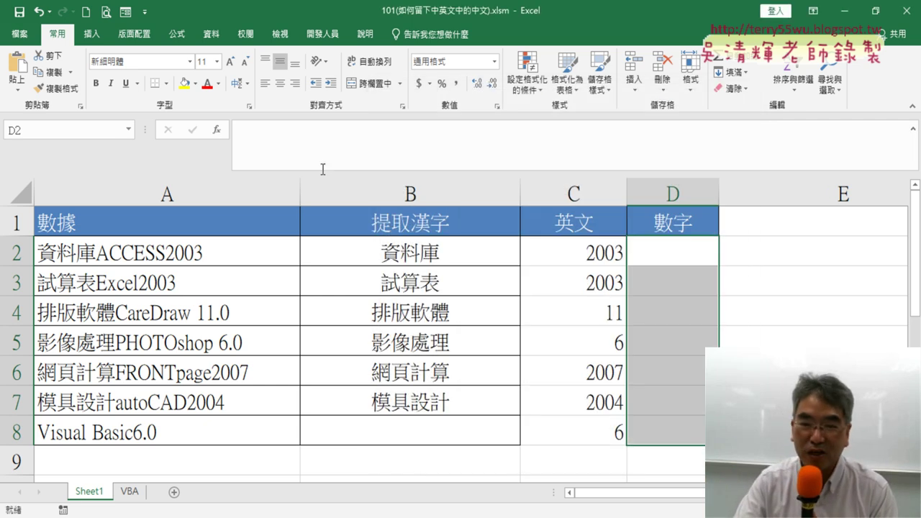
left_click(322, 34)
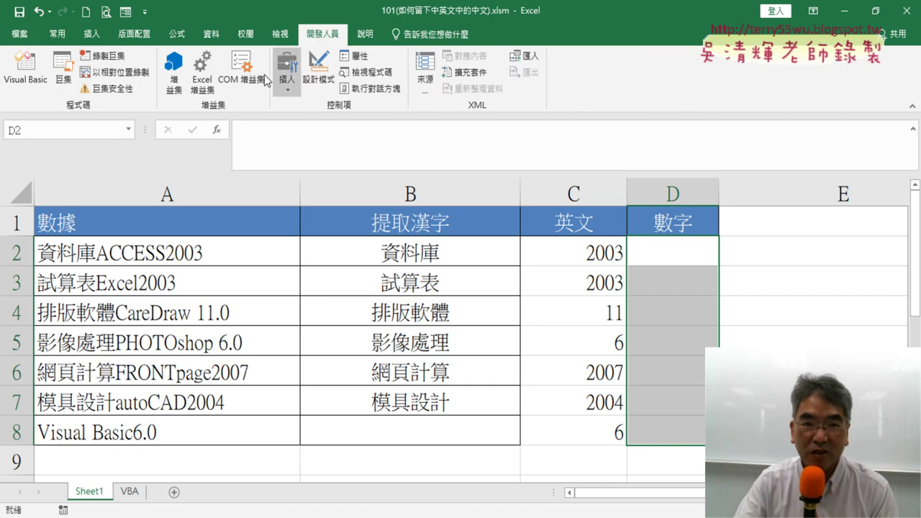
- Rerun the 數字 macro to refill D2:D8, then change its Like pattern from [0-9] to [0-9.]
left_click(29, 77)
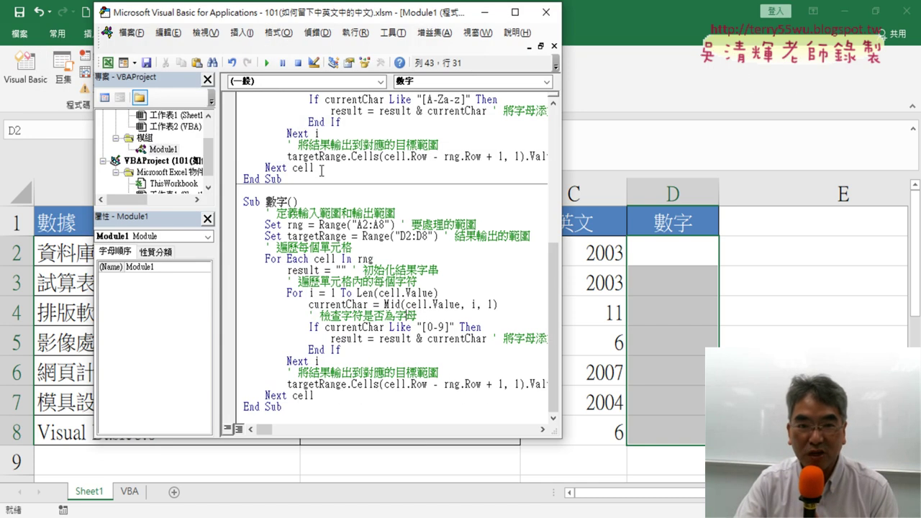
left_click(267, 63)
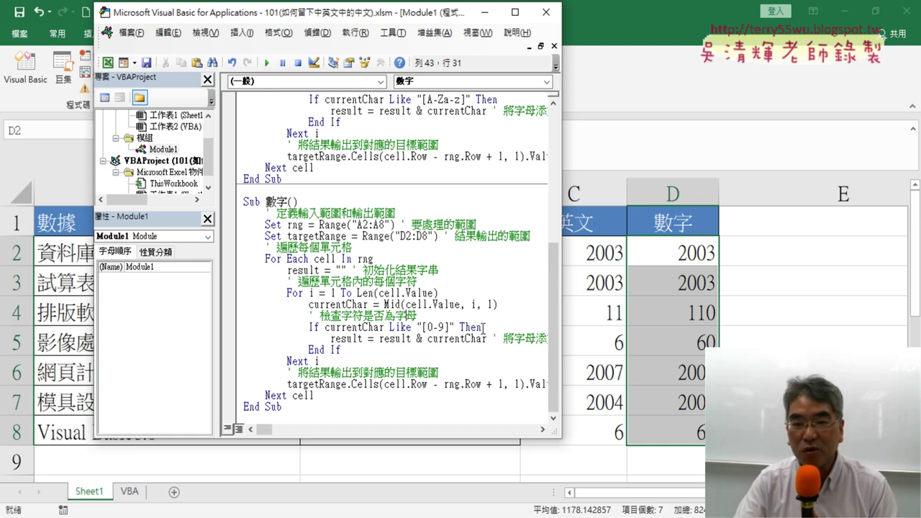
key("Down")
key("Right")
key("Right")
key("Right")
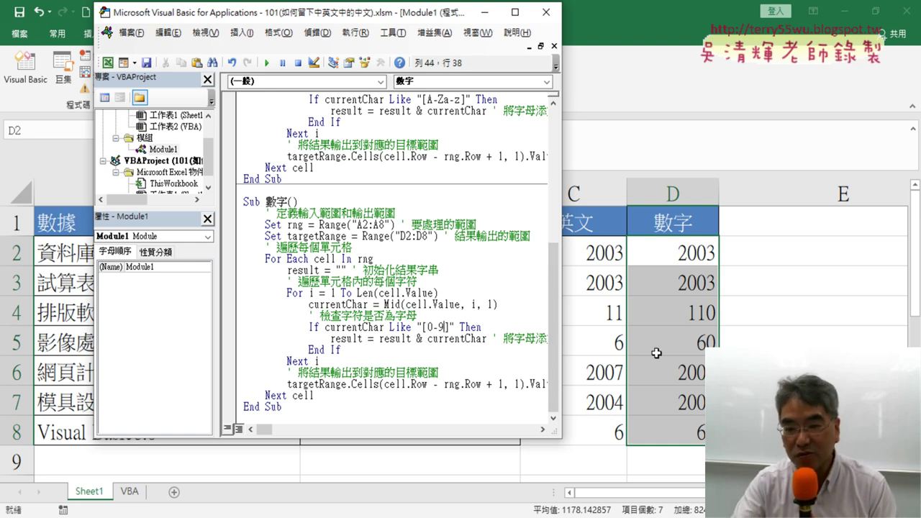
type(".")
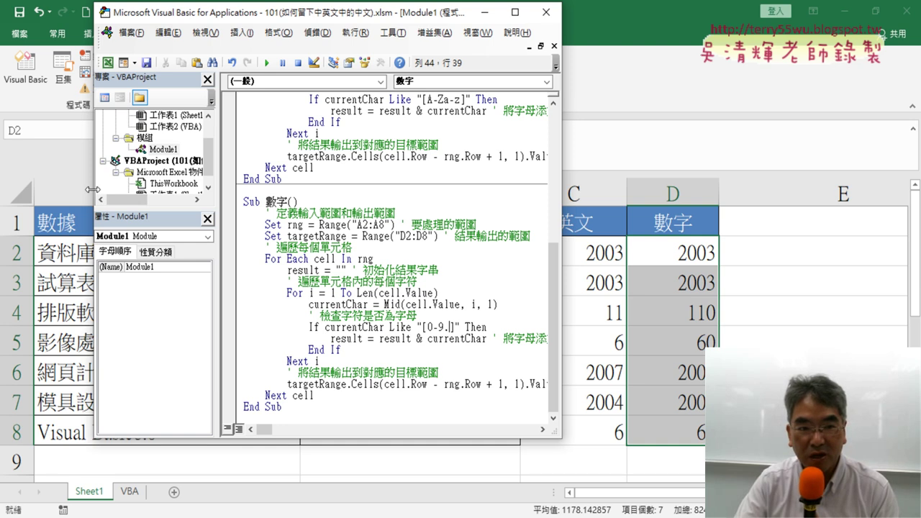
left_click_drag(92, 189, 243, 189)
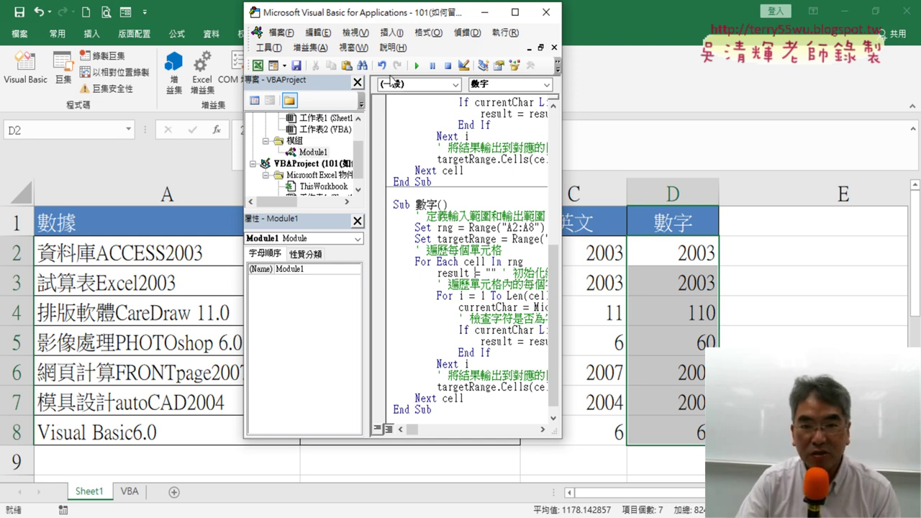
- Rerun the updated 數字 macro so D4 and D5 show 11 and 6, then select D2:D8
left_click_drag(241, 175, 69, 174)
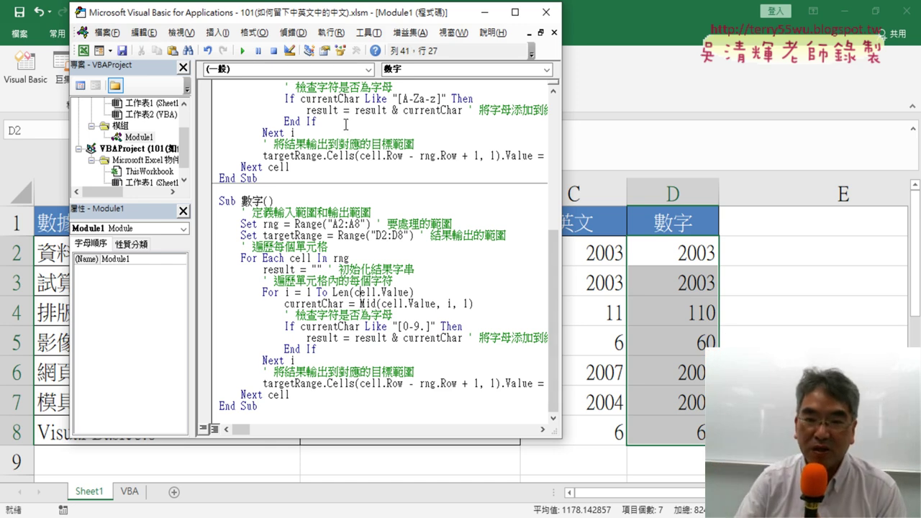
left_click(243, 52)
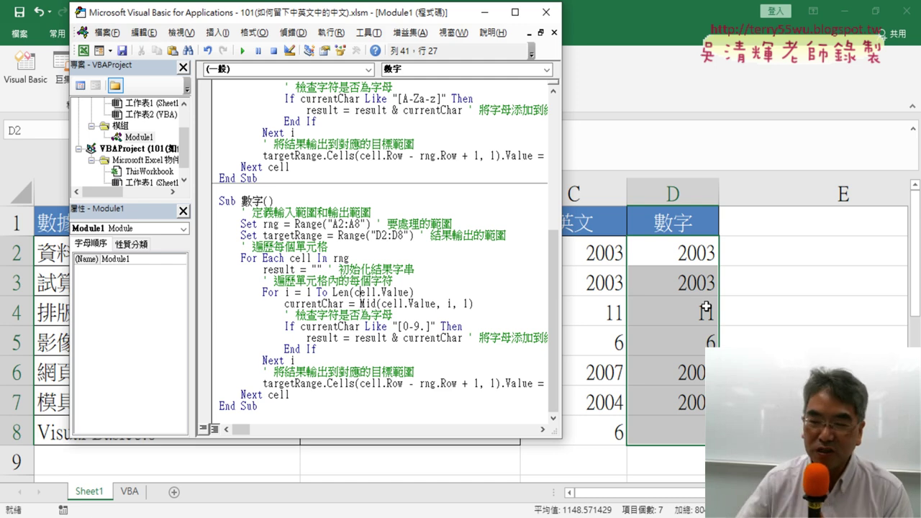
mouse_move(717, 305)
left_mouse_down()
mouse_move(707, 333)
mouse_move(689, 252)
mouse_move(689, 438)
left_mouse_up()
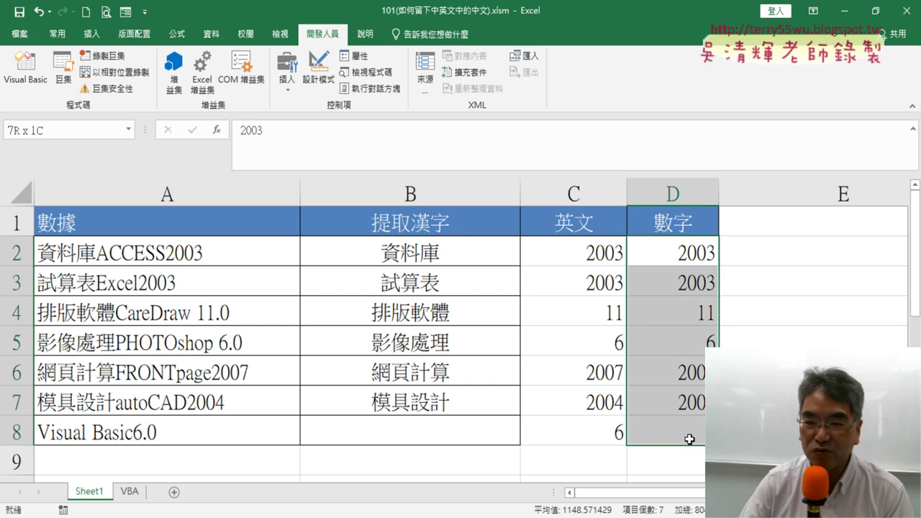
- Format D2:D8 as 數值 (Number) with 1 decimal place
right_click(686, 296)
left_click(695, 436)
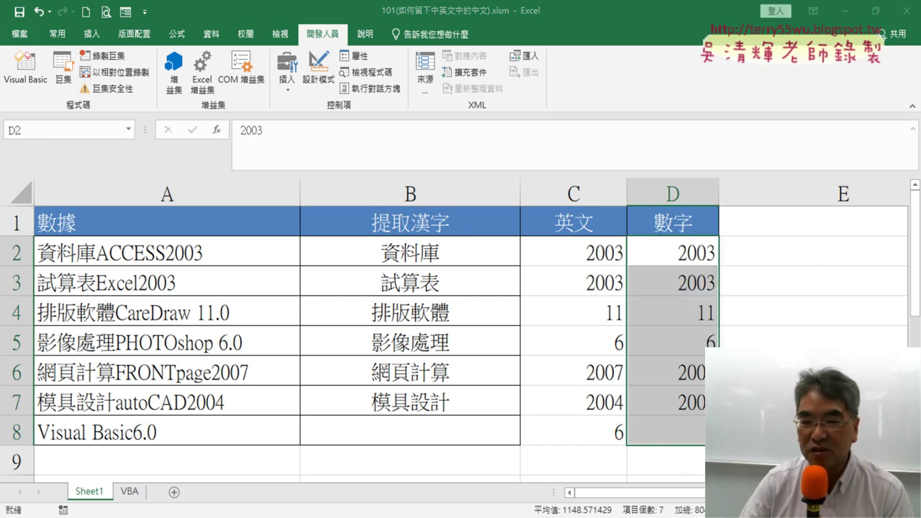
left_click(589, 217)
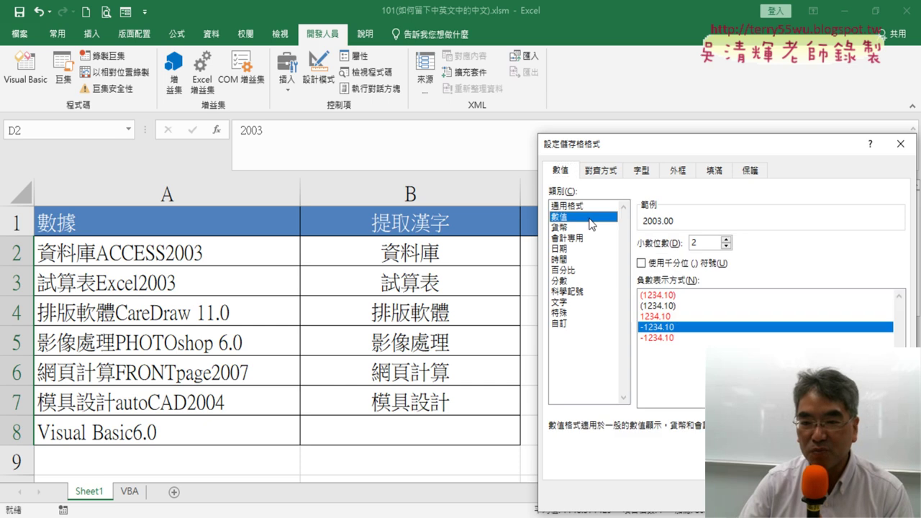
left_click(726, 246)
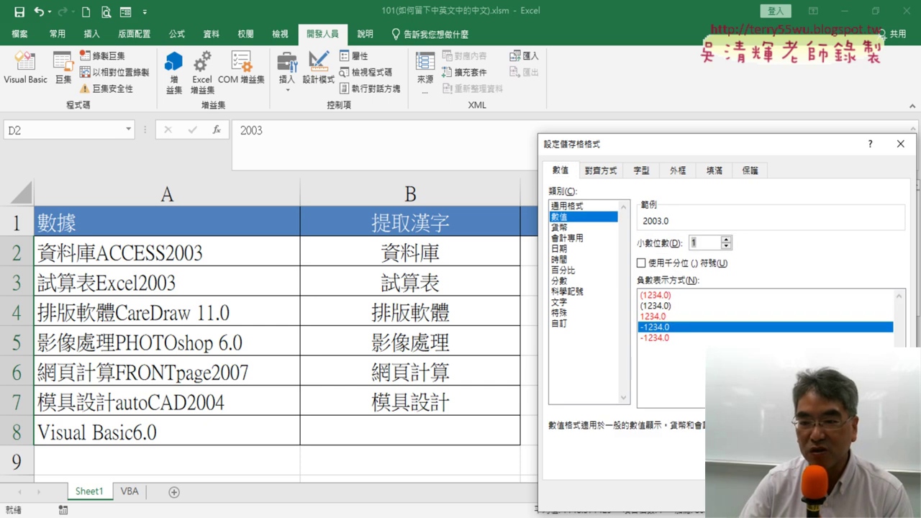
key("Return")
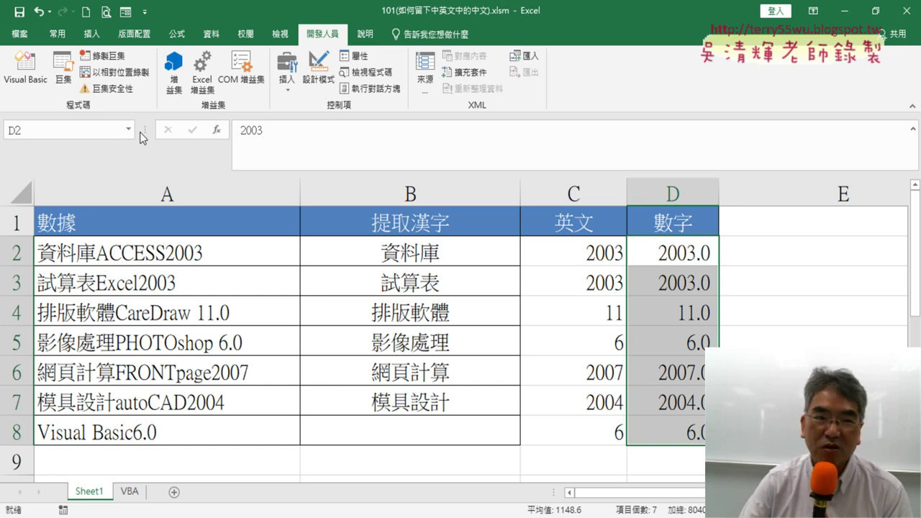
- Clear the numbers from D2:D8
left_click(29, 79)
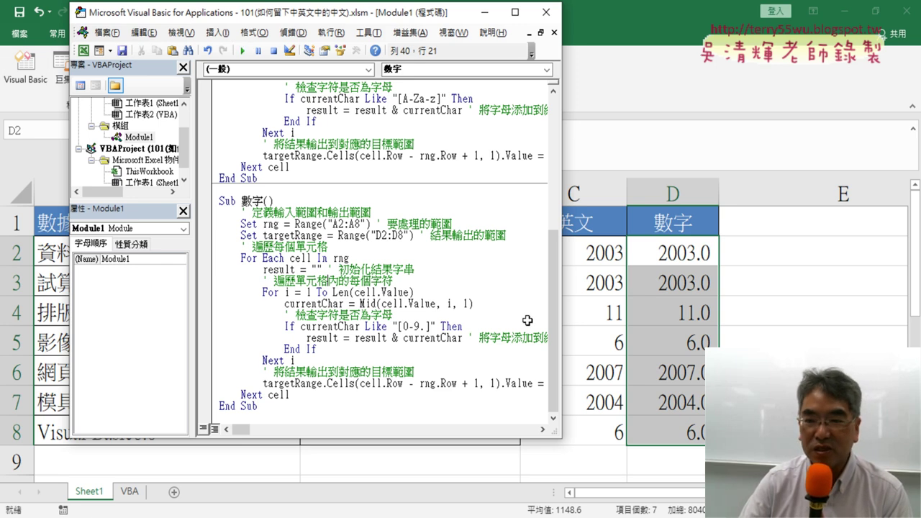
left_click_drag(669, 248, 700, 430)
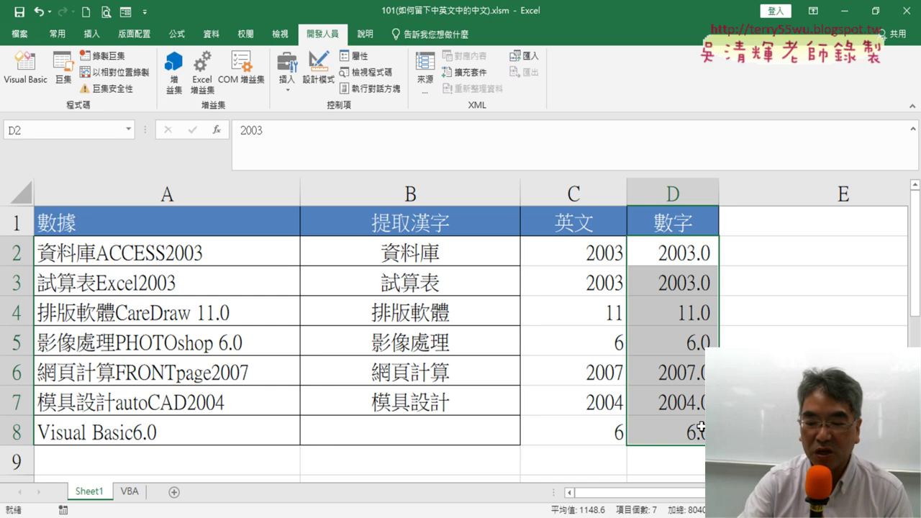
key("Delete")
- Rerun the 數字 macro to refill D2:D8 with 2003.0, 11.0, 6.0 and similar values
left_click(29, 72)
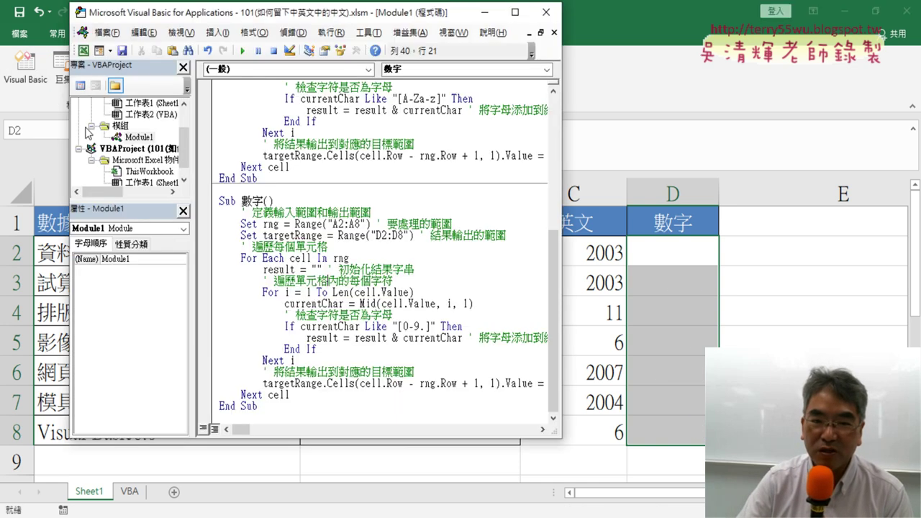
left_click(242, 50)
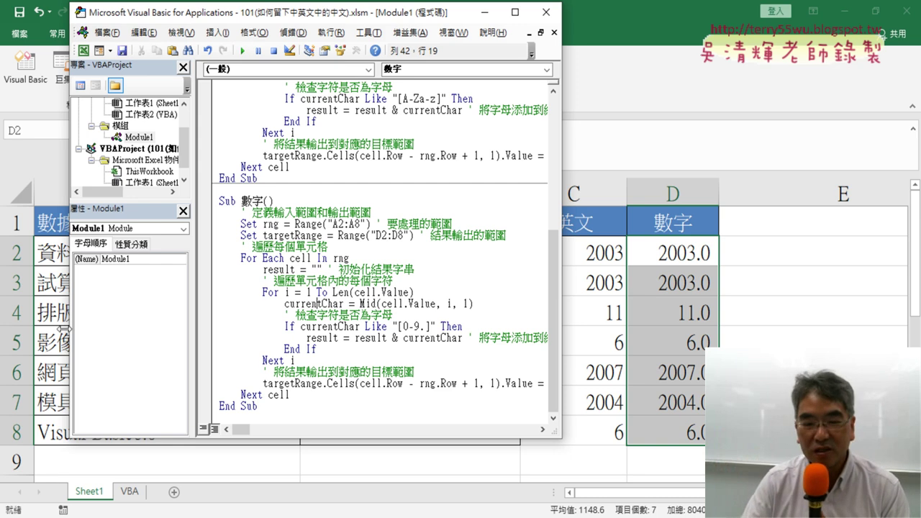
mouse_move(182, 517)
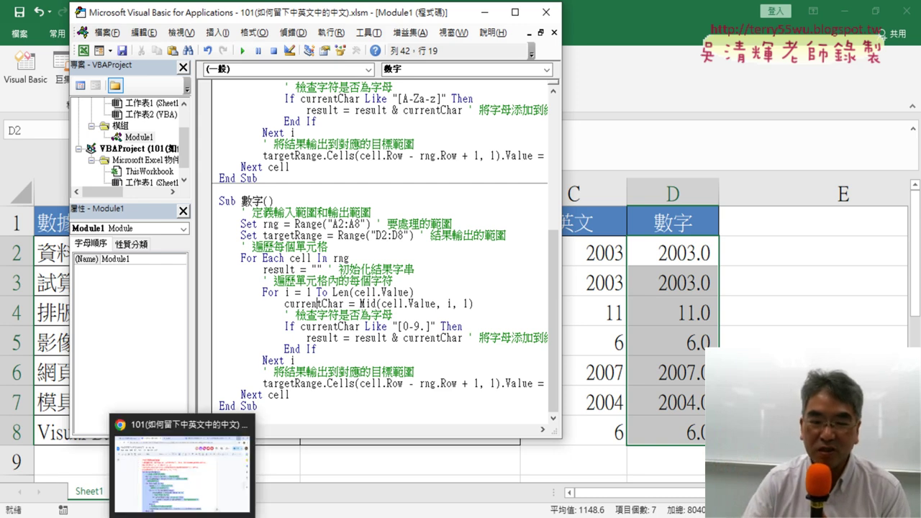
left_click(425, 309)
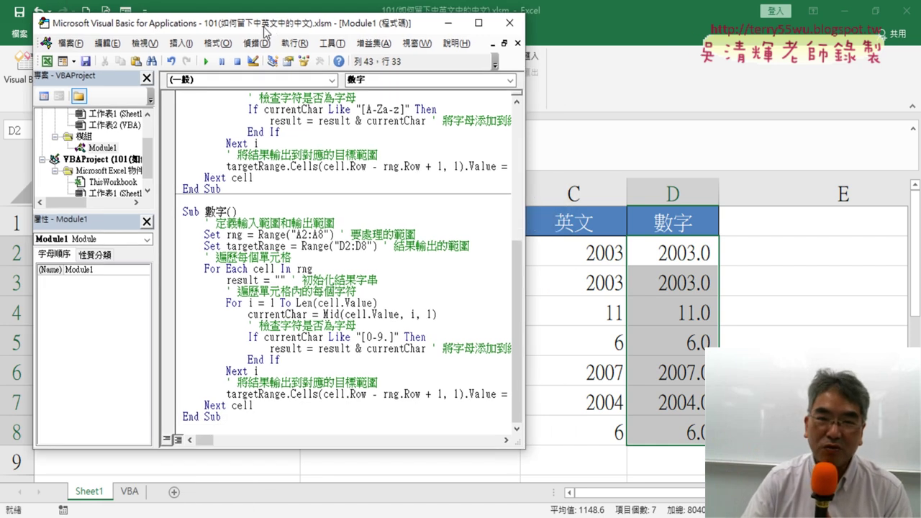
left_click_drag(304, 12, 248, 38)
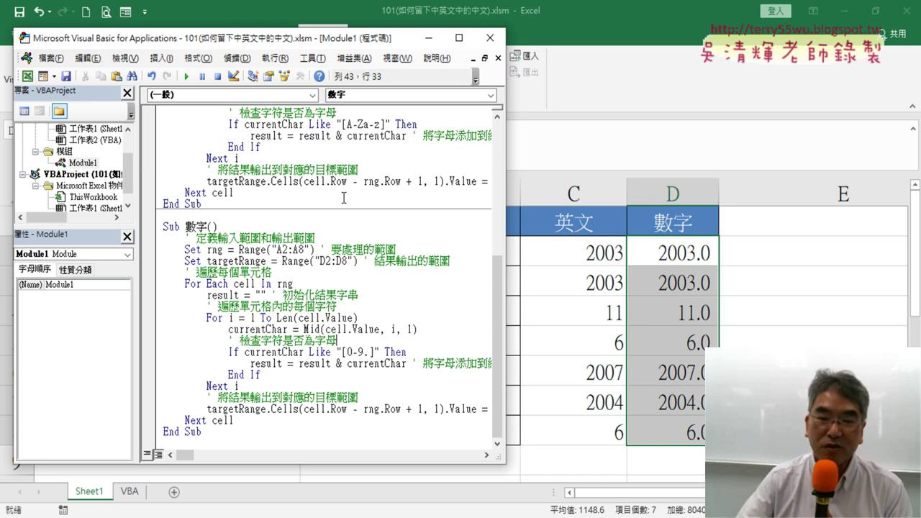
- Widen the code editor and highlight the dot in the [0-9.] pattern
left_click_drag(505, 267, 625, 268)
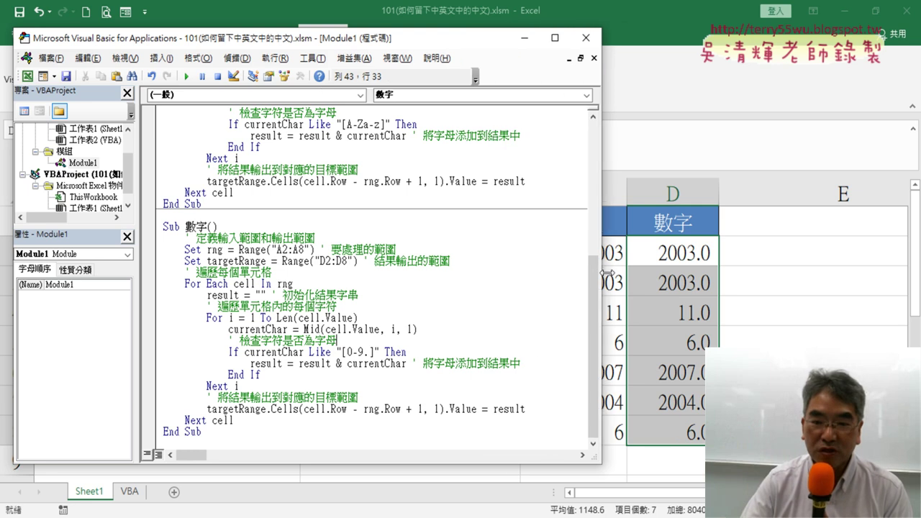
left_click_drag(369, 353, 364, 352)
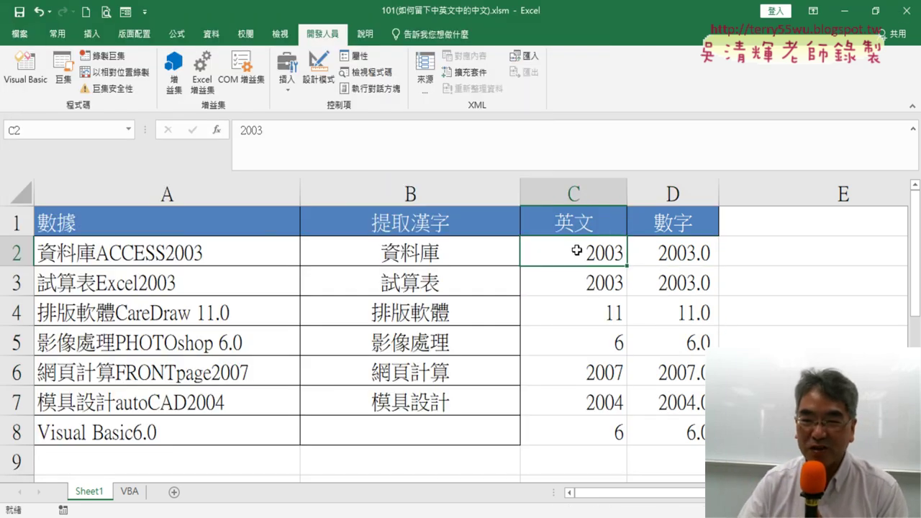
- Below the 數字 macro, add Sub 清除() and begin its Range("C2:D8")="" line
left_click_drag(580, 247, 583, 427)
mouse_move(695, 262)
left_mouse_down()
mouse_move(687, 366)
mouse_move(694, 432)
left_mouse_up()
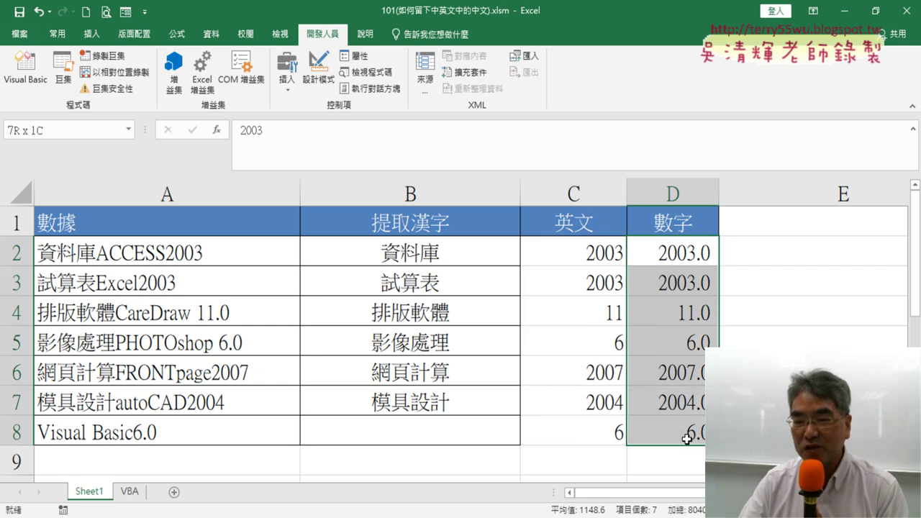
left_click(26, 72)
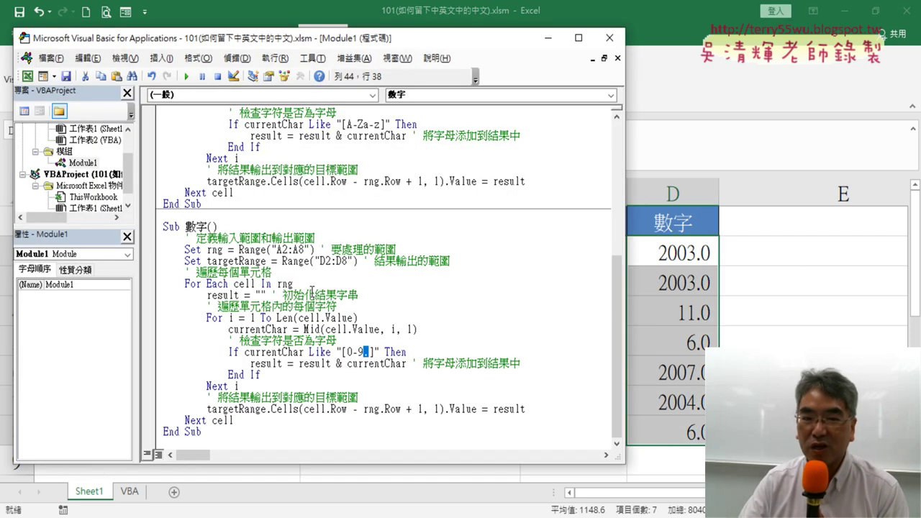
left_click(188, 444)
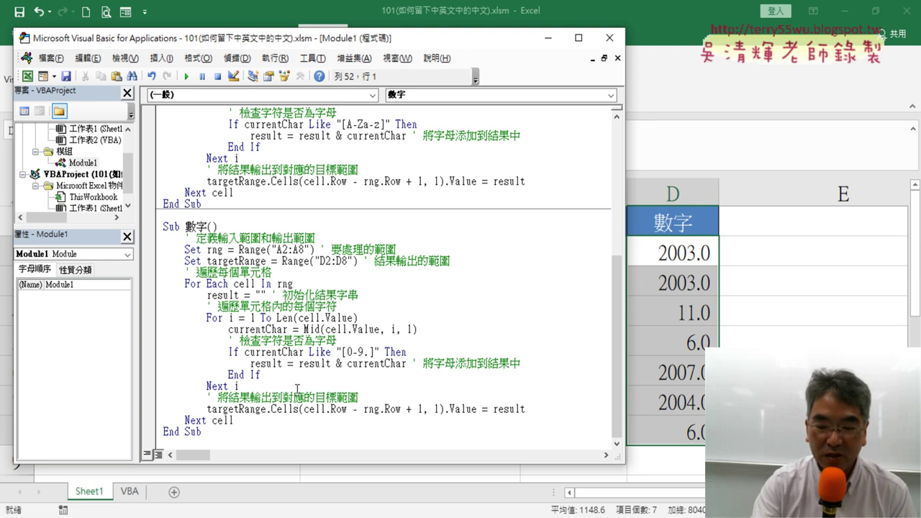
key("Down")
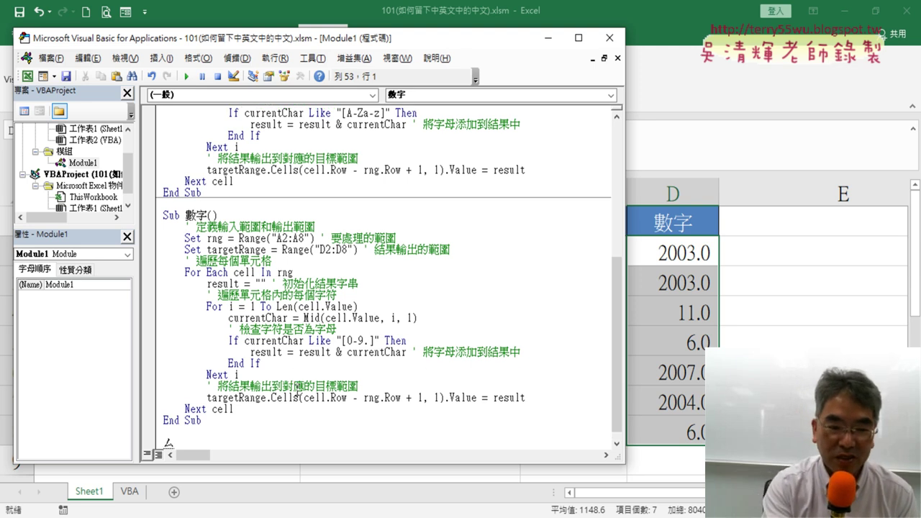
type("sub")
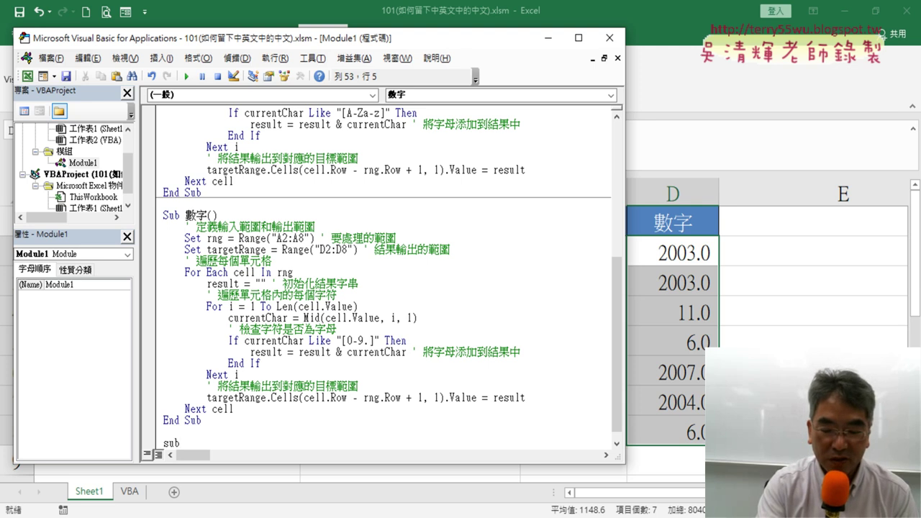
type(" 清")
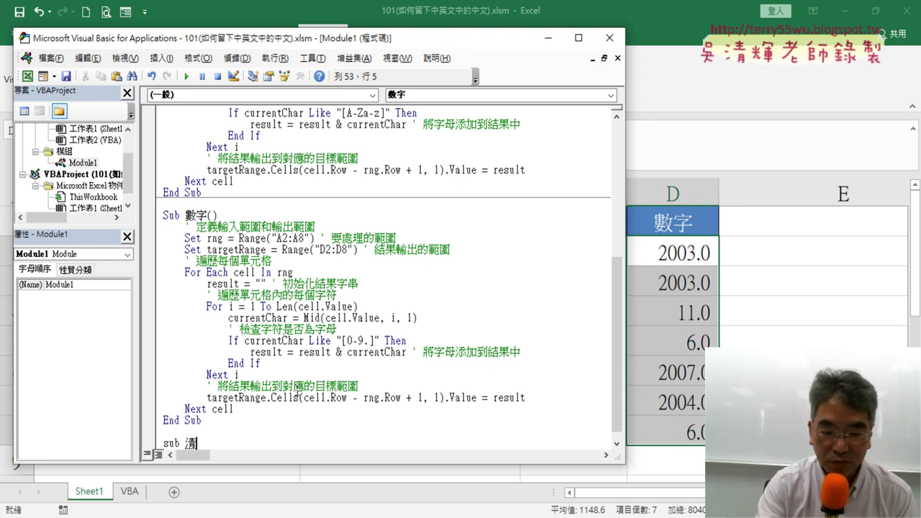
type("ㄔ")
type("除")
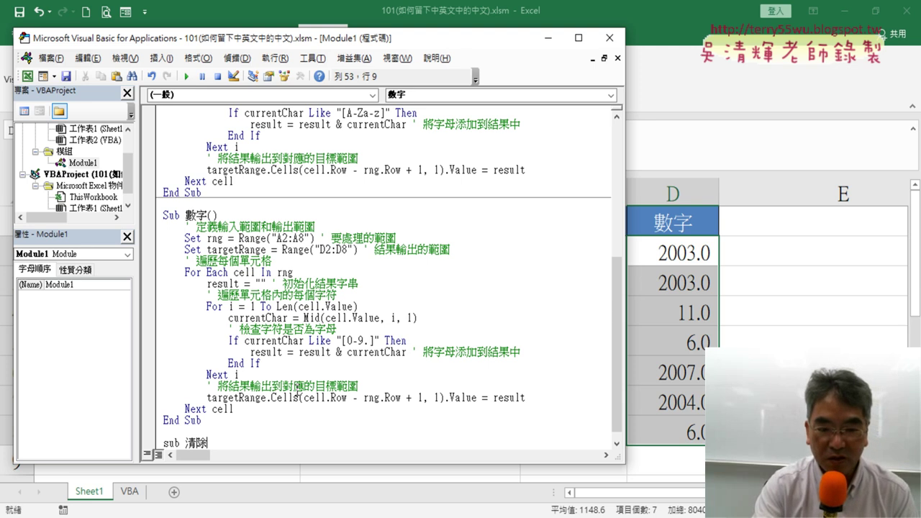
key("Return")
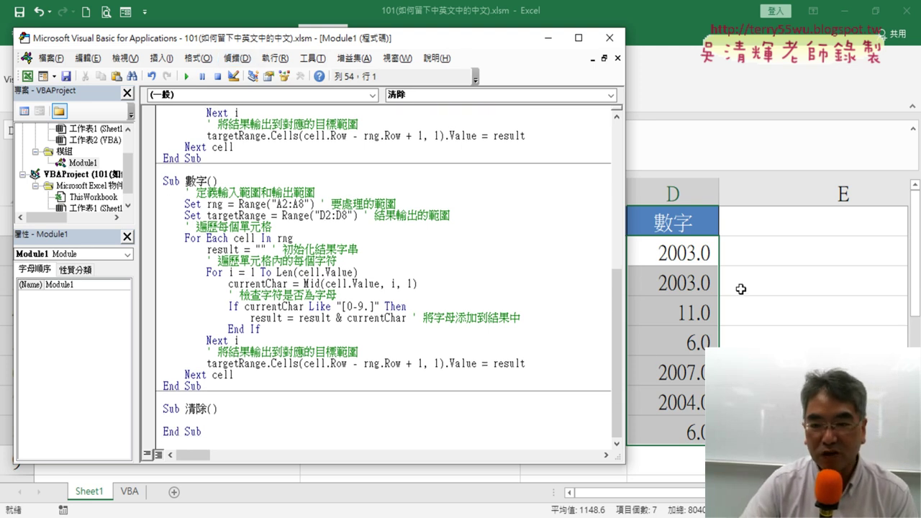
left_click_drag(624, 271, 524, 269)
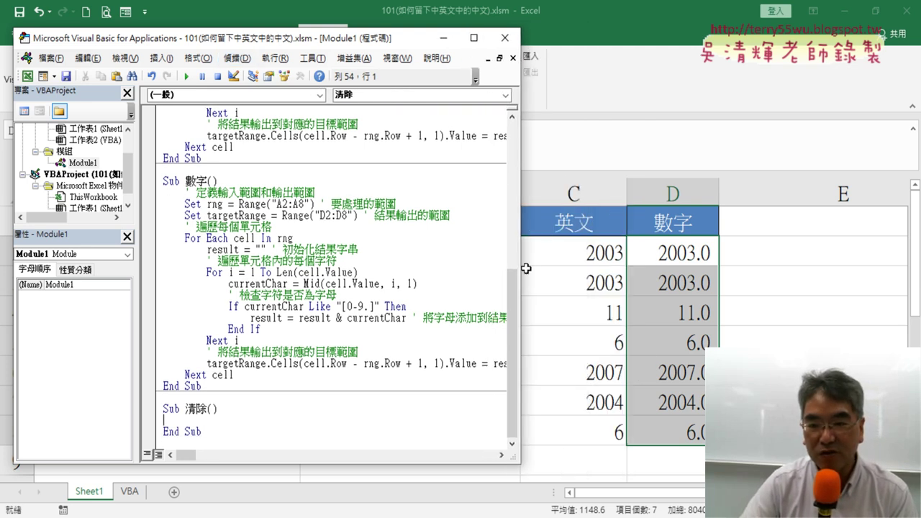
key("Tab")
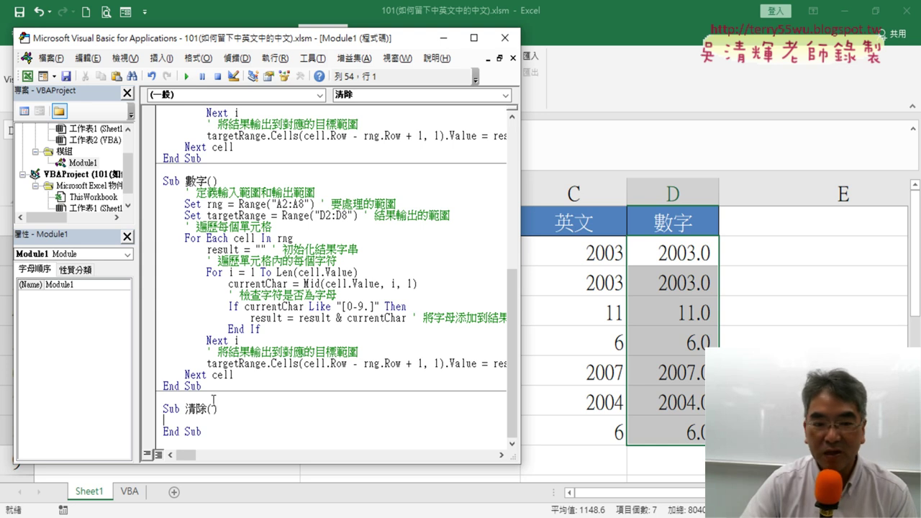
type("ㄜ")
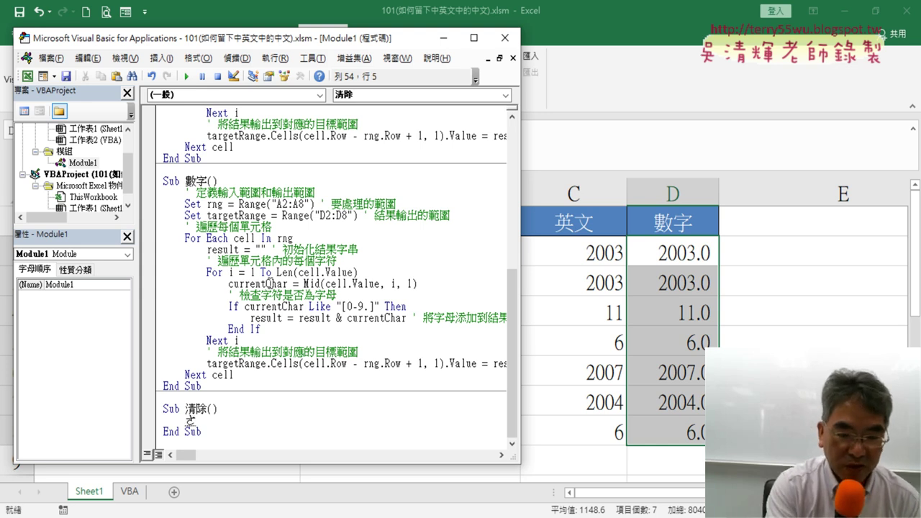
key("BackSpace")
type("ra")
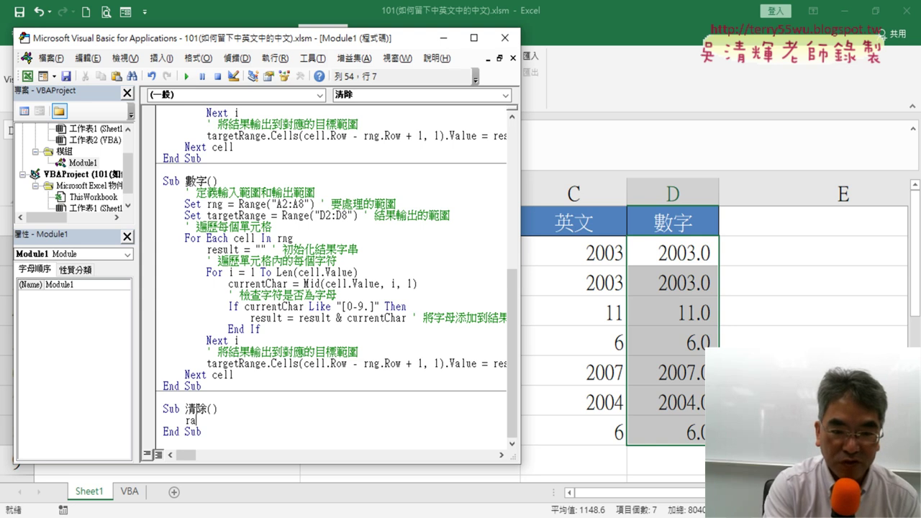
type("nge")
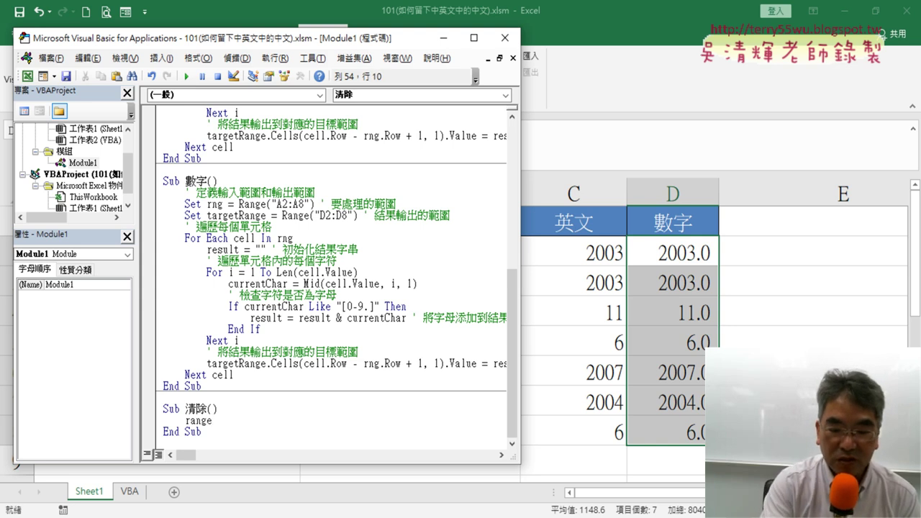
type("(")
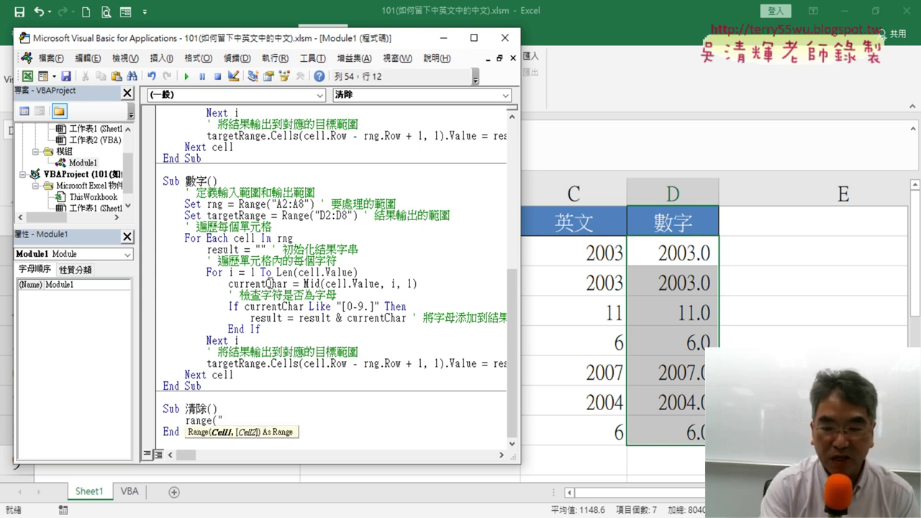
type("C")
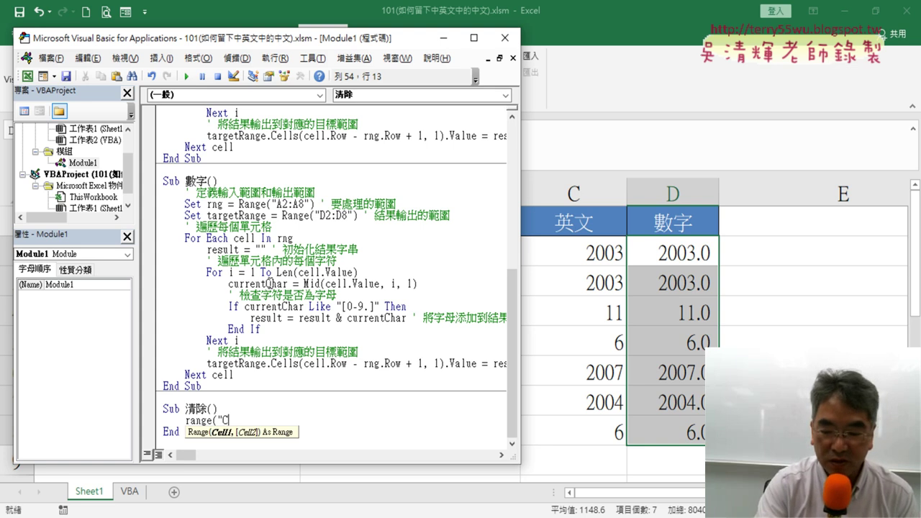
type("2:D8")
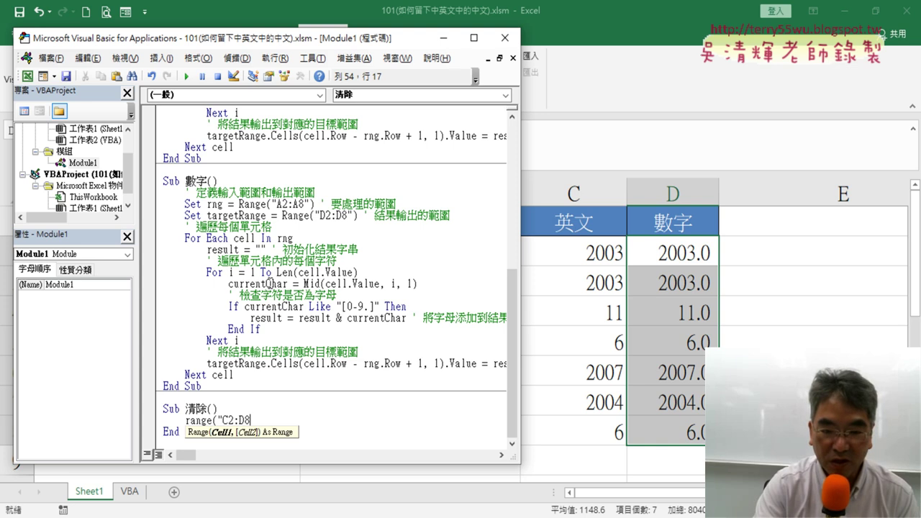
type("\")")
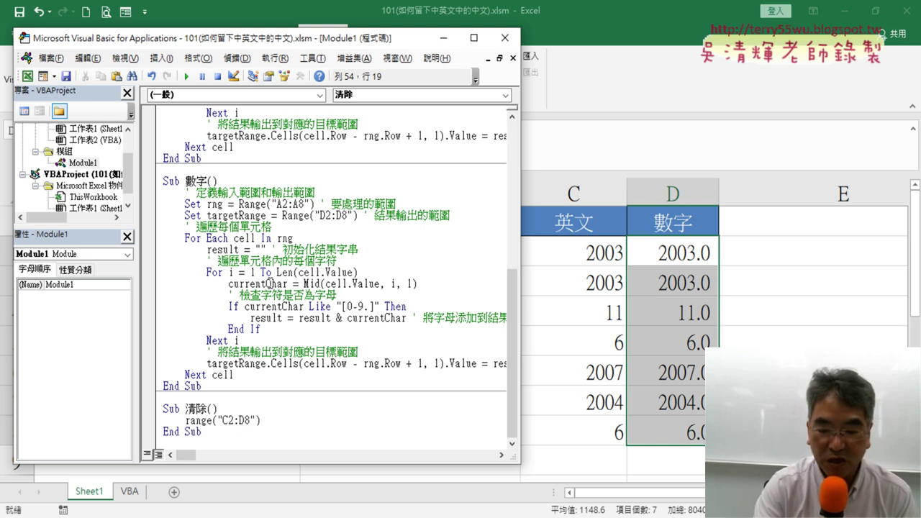
type("=")
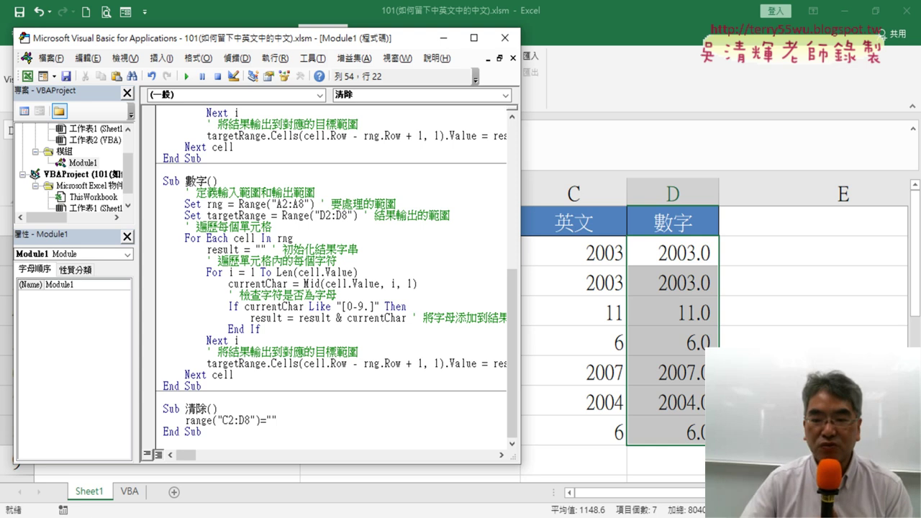
left_click(321, 395)
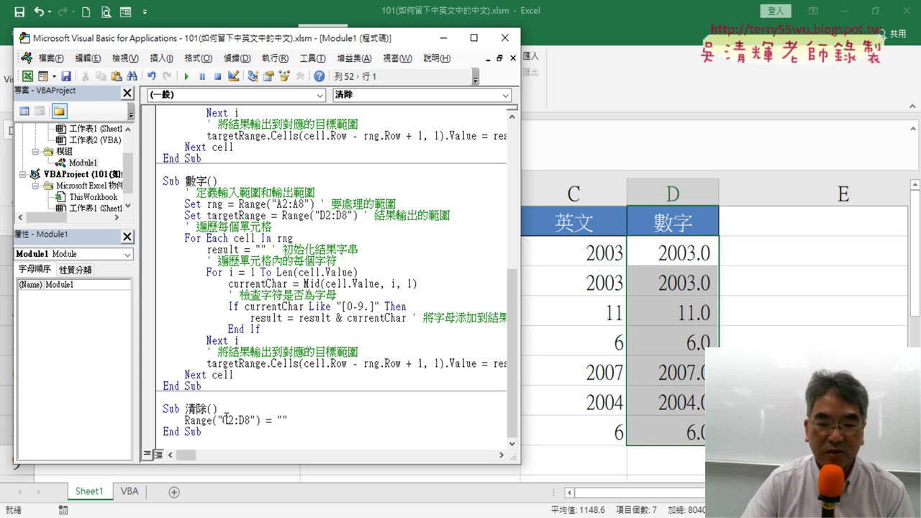
left_click(186, 77)
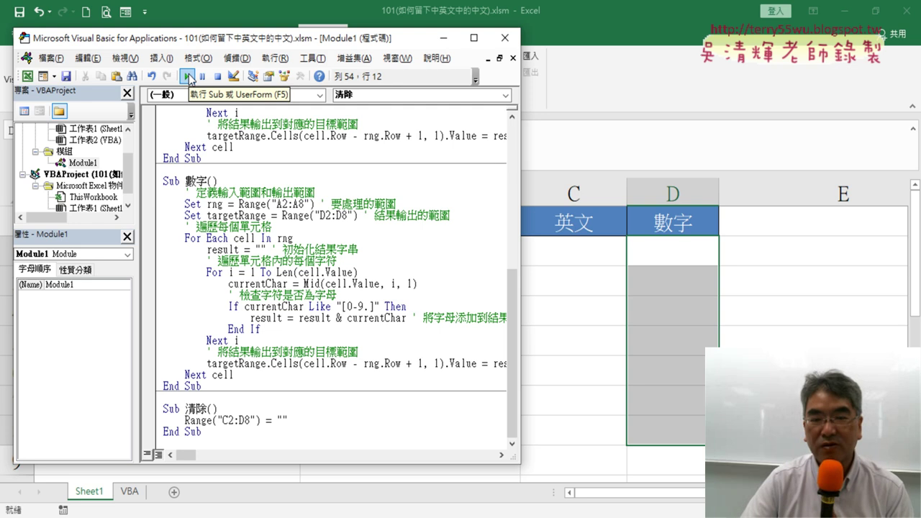
scroll(274, 205, "up", 2)
scroll(274, 205, "up", 1)
left_click(318, 181)
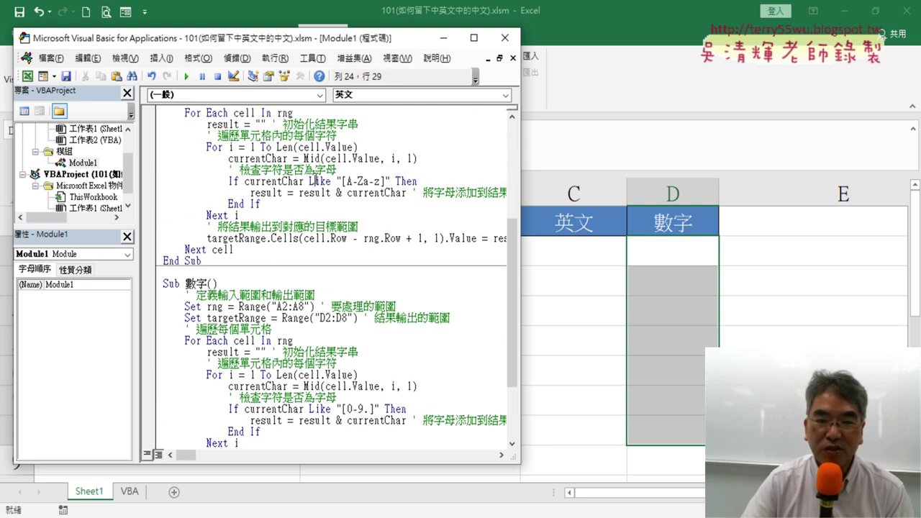
left_click(186, 76)
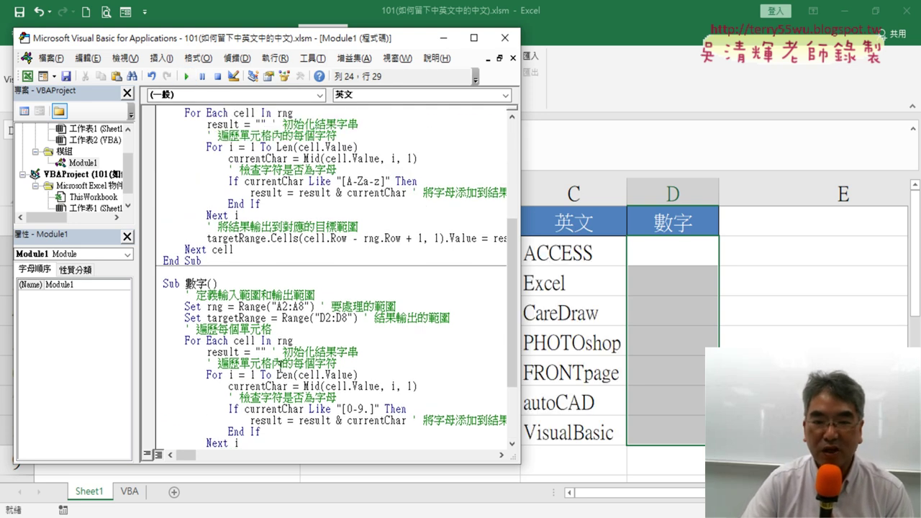
left_click(253, 340)
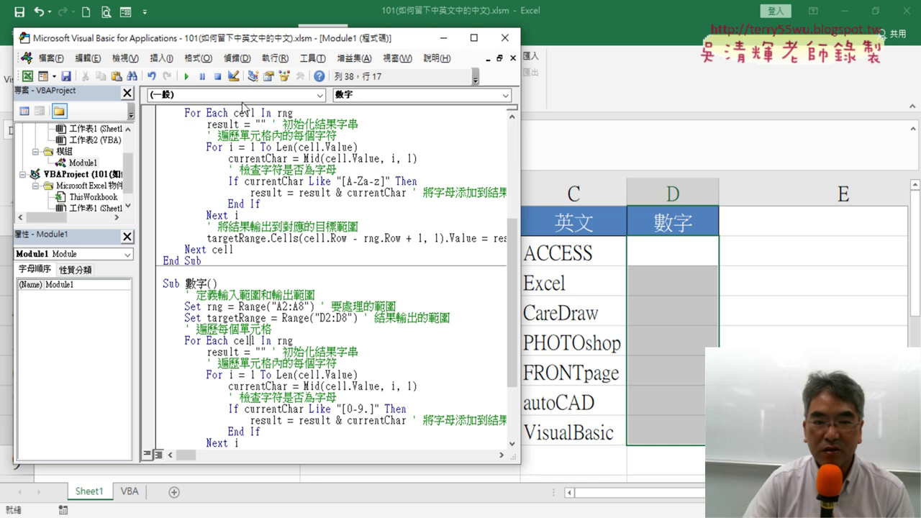
left_click(187, 76)
scroll(250, 340, "down", 3)
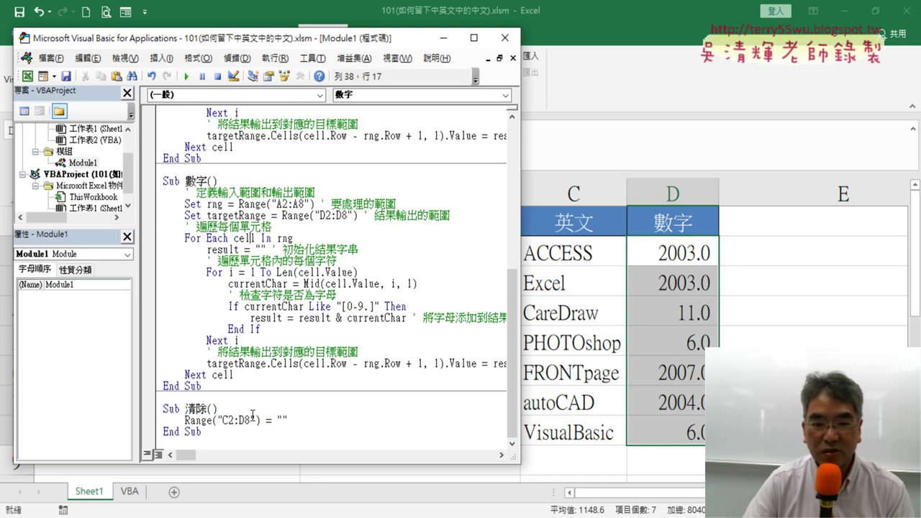
left_click(233, 420)
left_click(186, 76)
scroll(263, 195, "up", 5)
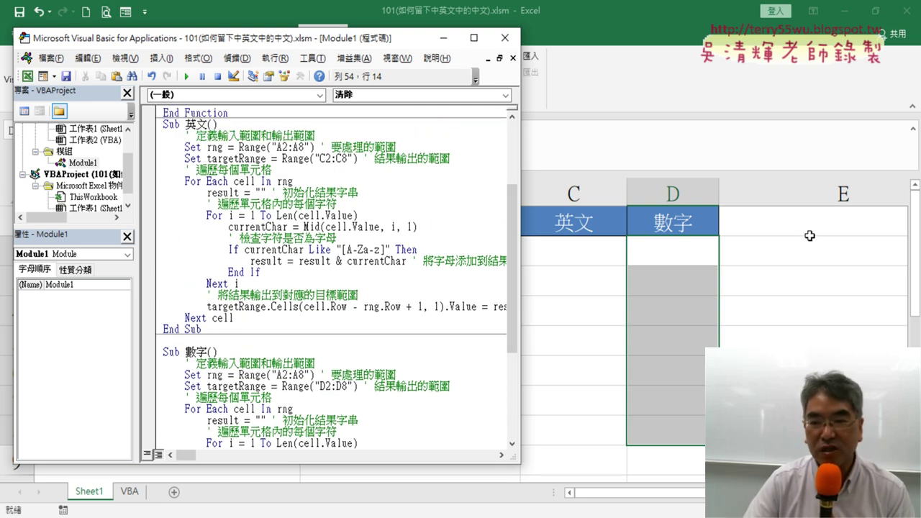
scroll(337, 310, "down", 2)
scroll(327, 317, "down", 3)
left_click(329, 306)
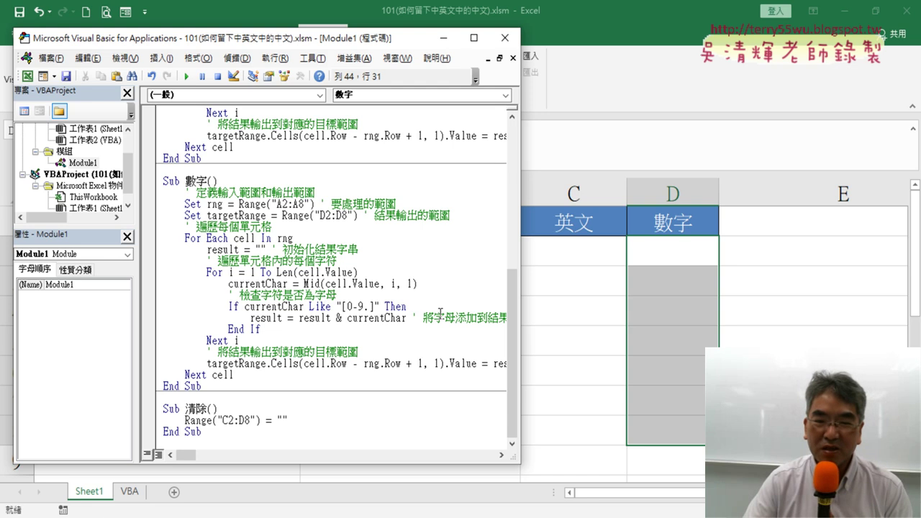
- Run the 數字 macro to fill D2:D8 with 2003.0, 11.0, 6.0, 2007.0 and 2004.0
left_click(186, 77)
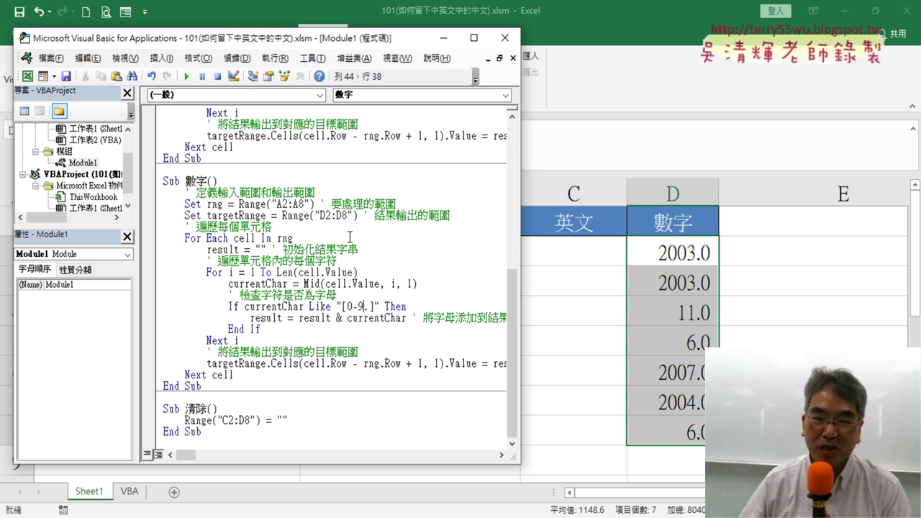
- Scroll through the macro code highlighting the 英文 macro's name, then return to the worksheet
scroll(349, 236, "up", 1)
scroll(359, 230, "up", 3)
scroll(356, 228, "up", 2)
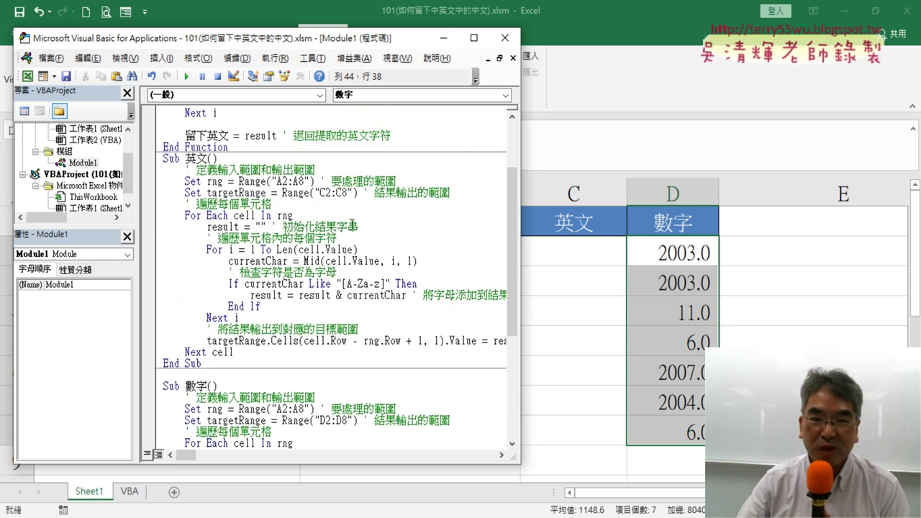
left_click_drag(196, 158, 207, 158)
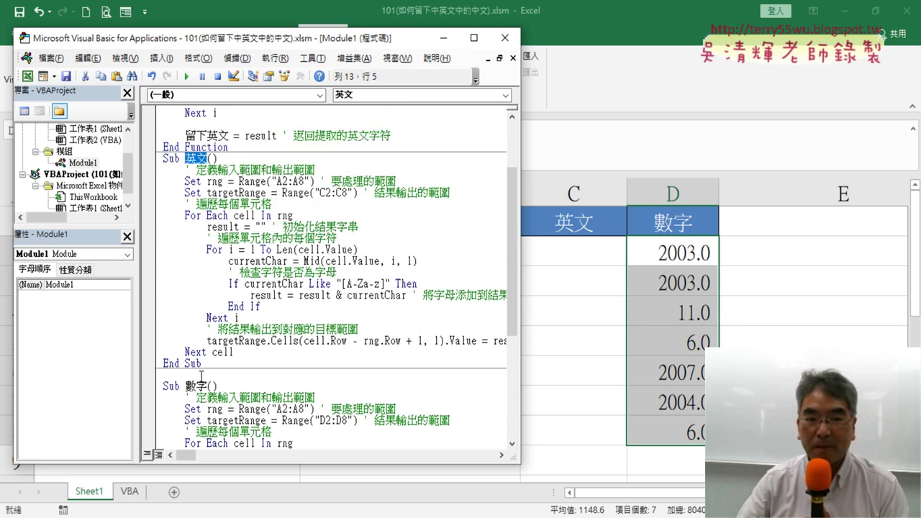
mouse_move(197, 386)
left_mouse_down()
mouse_move(186, 386)
mouse_move(185, 408)
left_mouse_up()
scroll(205, 392, "down", 2)
scroll(290, 422, "down", 4)
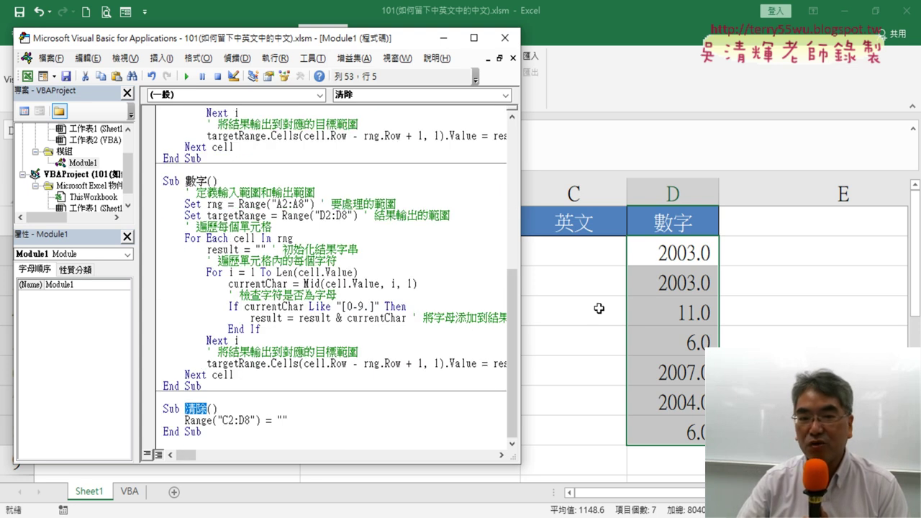
left_click(652, 87)
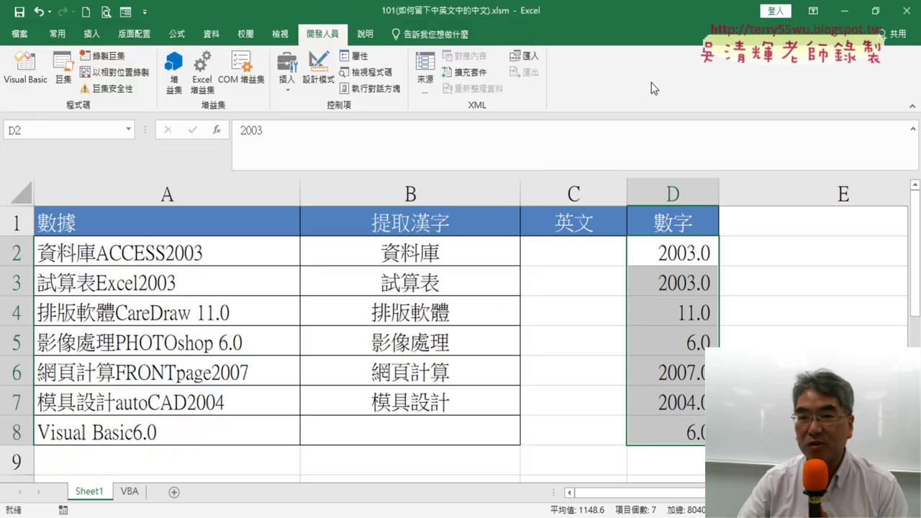
- Draw a form button across E1:E2 and assign it the 英文 macro
left_click(285, 89)
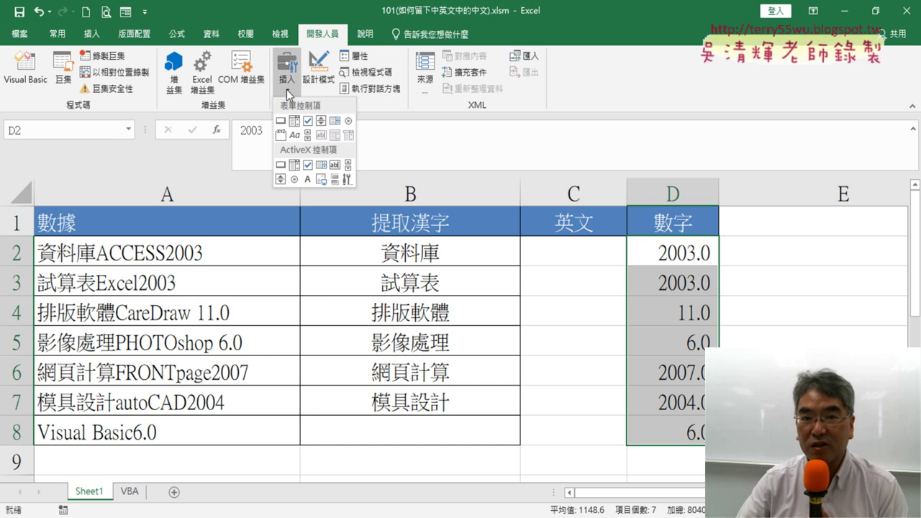
left_click(280, 122)
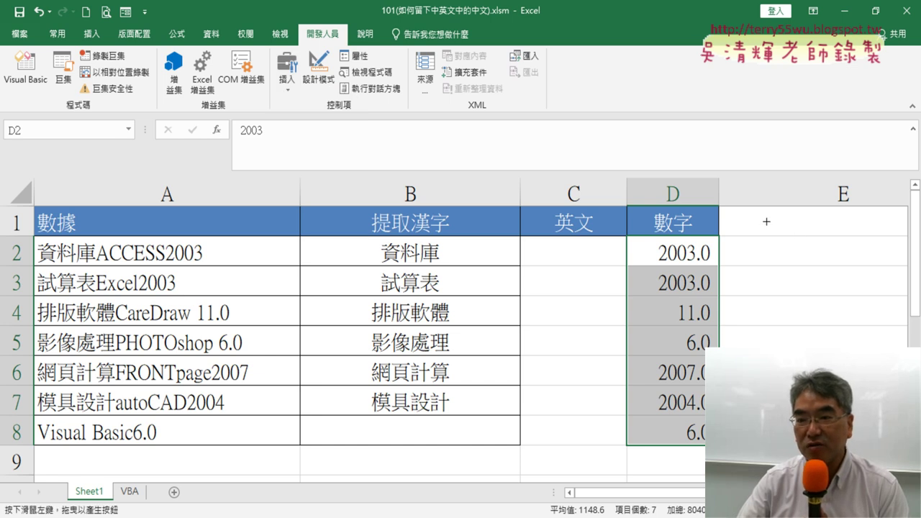
left_click_drag(767, 221, 874, 253)
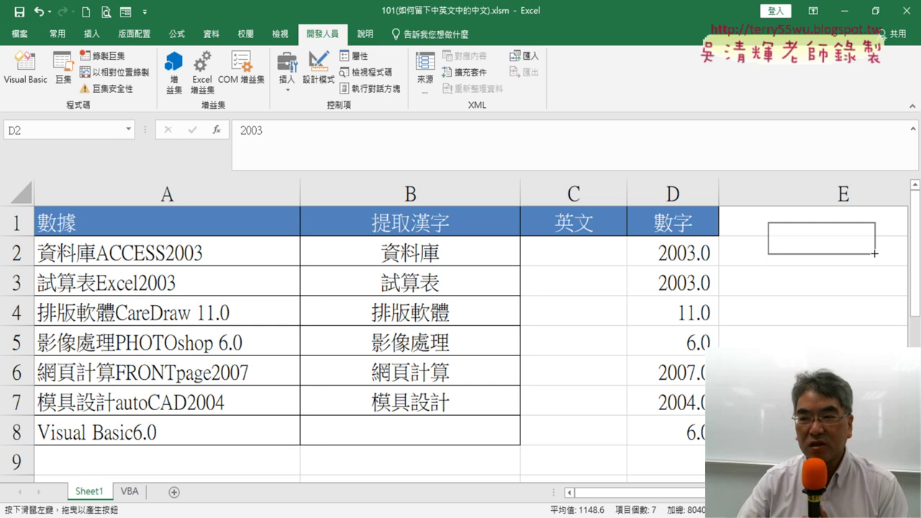
left_click_drag(874, 253, 874, 255)
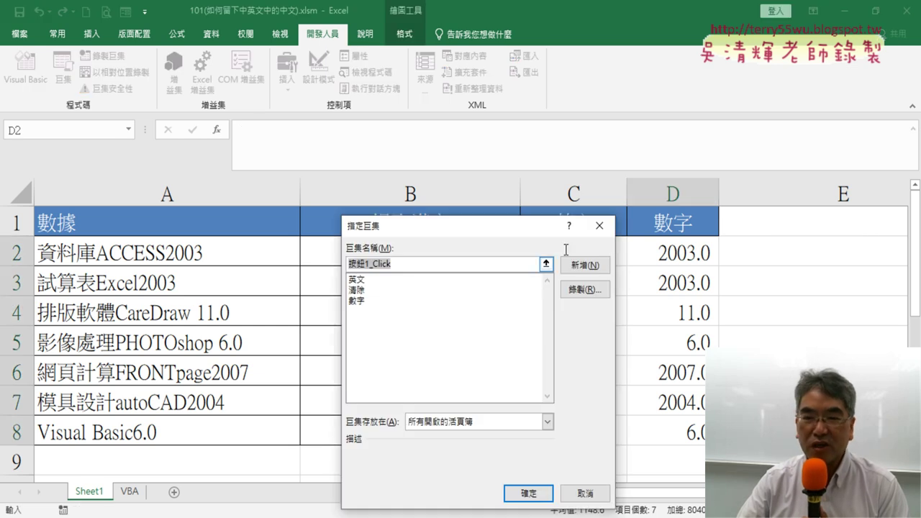
left_click(356, 279)
double_click(357, 263)
right_click(368, 264)
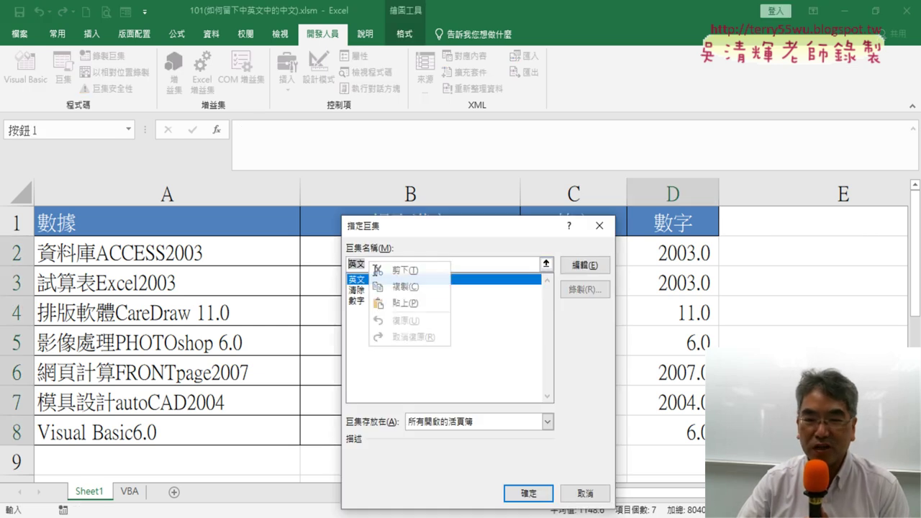
left_click(397, 287)
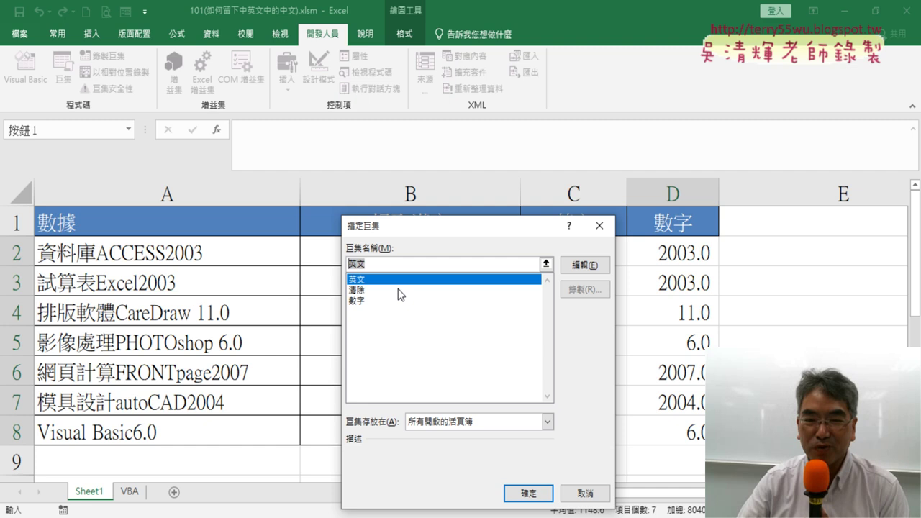
left_click(528, 493)
- Caption the new button 英文
left_click(797, 244)
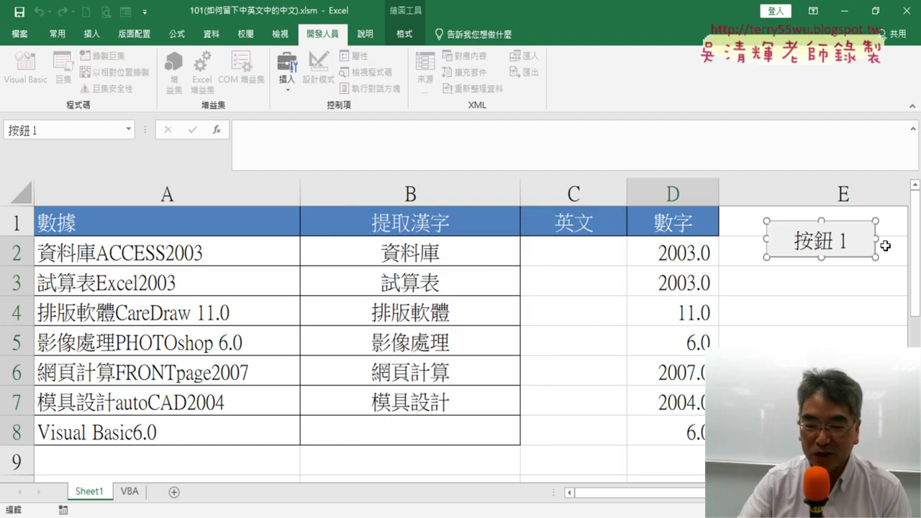
key("Delete")
key("Delete")
key("Delete")
type("英文")
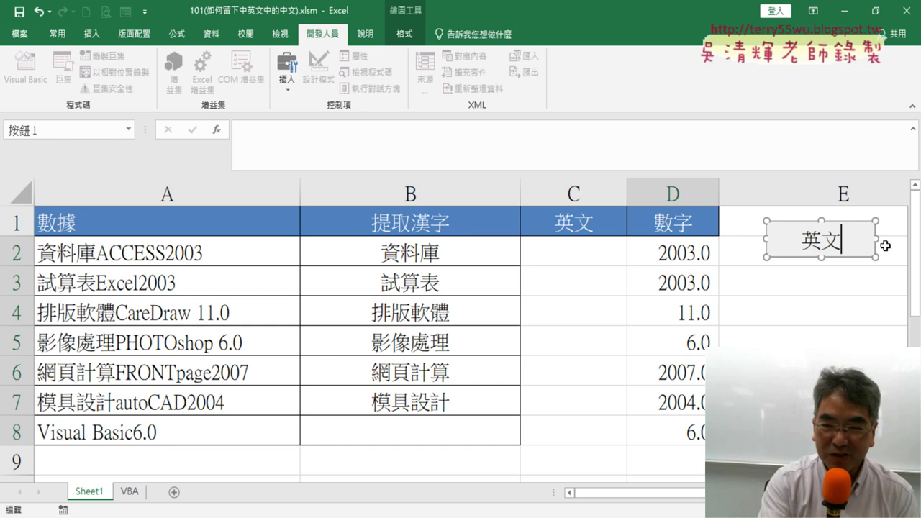
left_click(820, 278)
- Paste a copy of the 英文 button at cell E3
right_click(807, 244)
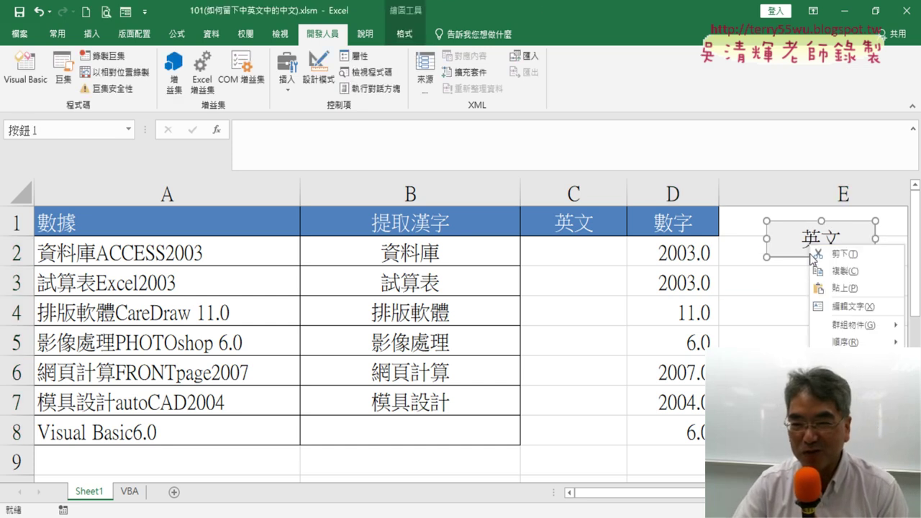
key("Escape")
left_click(765, 274)
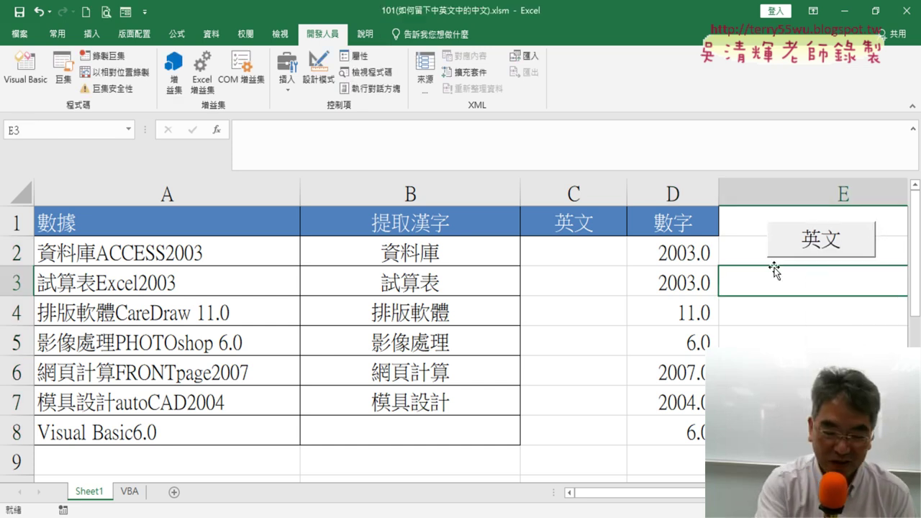
key("ctrl+v")
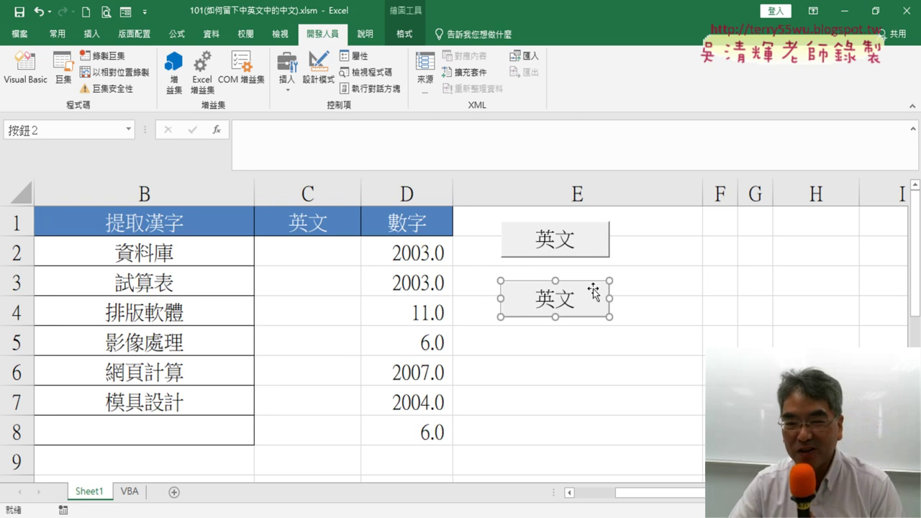
- Align the copy under the first button and paste a third button at E4
left_click_drag(590, 294, 592, 273)
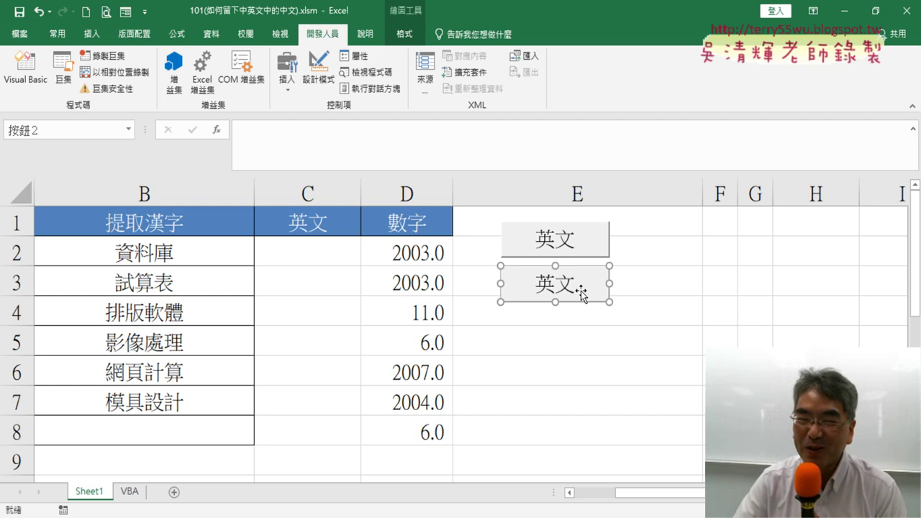
left_click(509, 314)
key("ctrl+v")
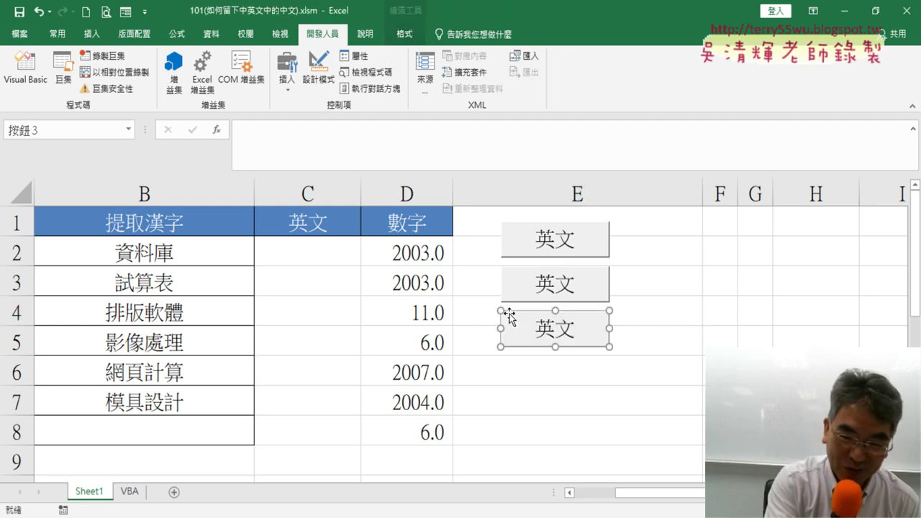
- Assign the 數字 macro to the second button and caption it 數字
right_click(585, 292)
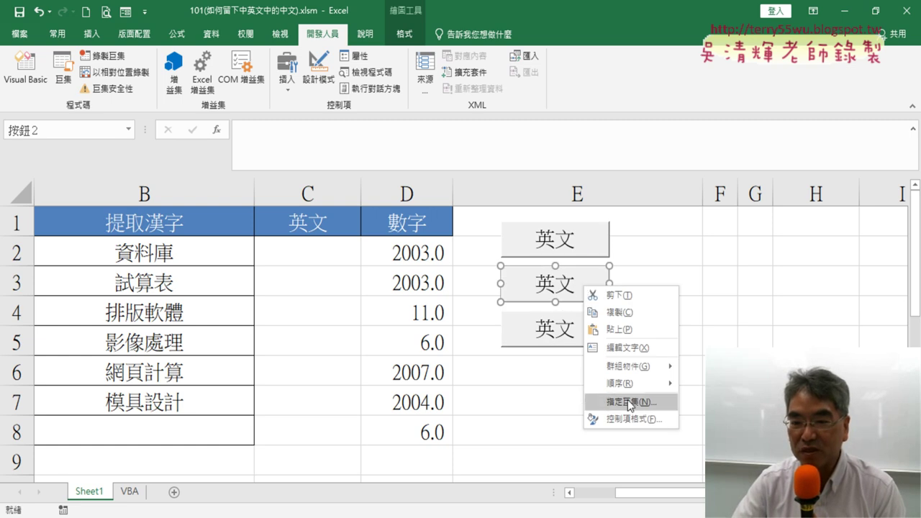
left_click(630, 403)
left_click(505, 304)
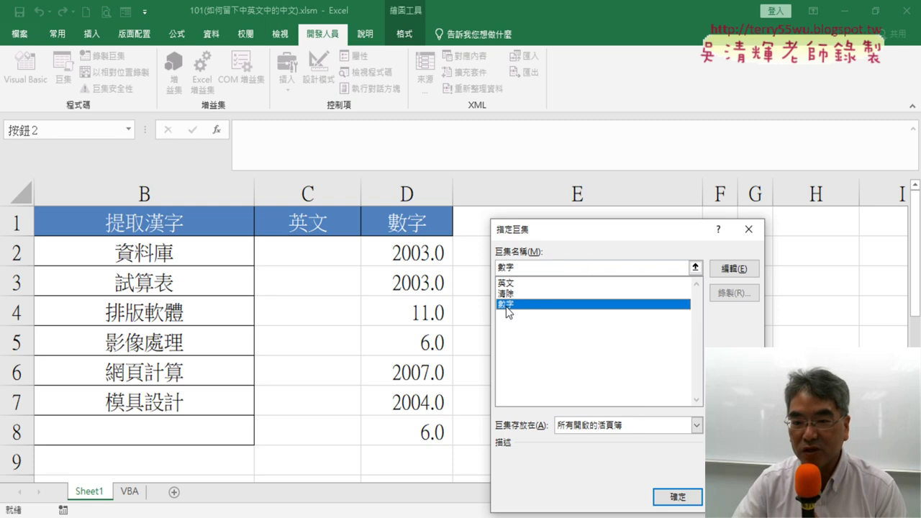
double_click(512, 266)
right_click(516, 270)
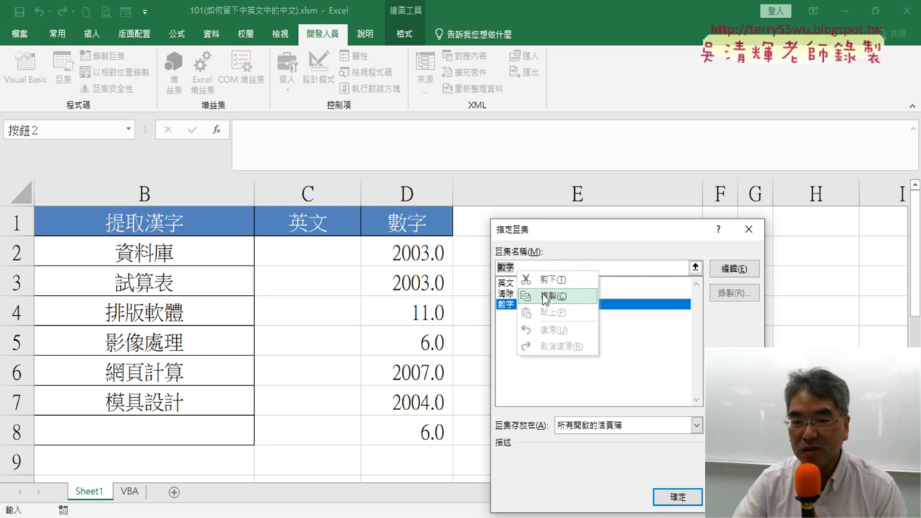
left_click(544, 296)
left_click(677, 496)
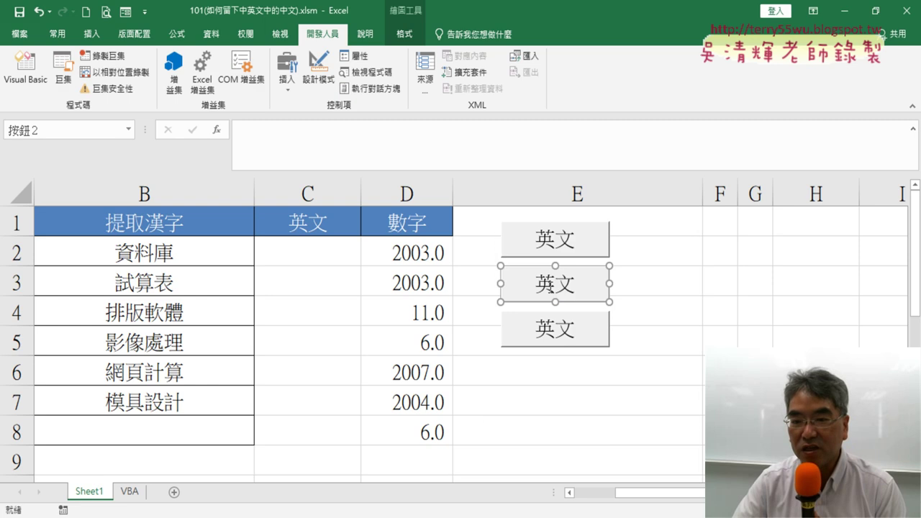
left_click(538, 285)
key("Delete")
key("Delete")
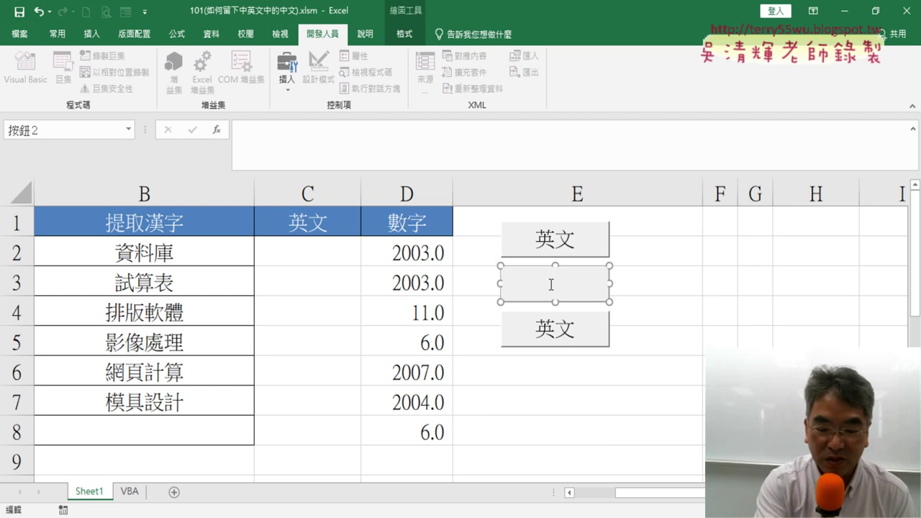
key("ctrl+v")
left_click(676, 273)
- Assign the 清除 macro to the third button and caption it 清除
right_click(584, 330)
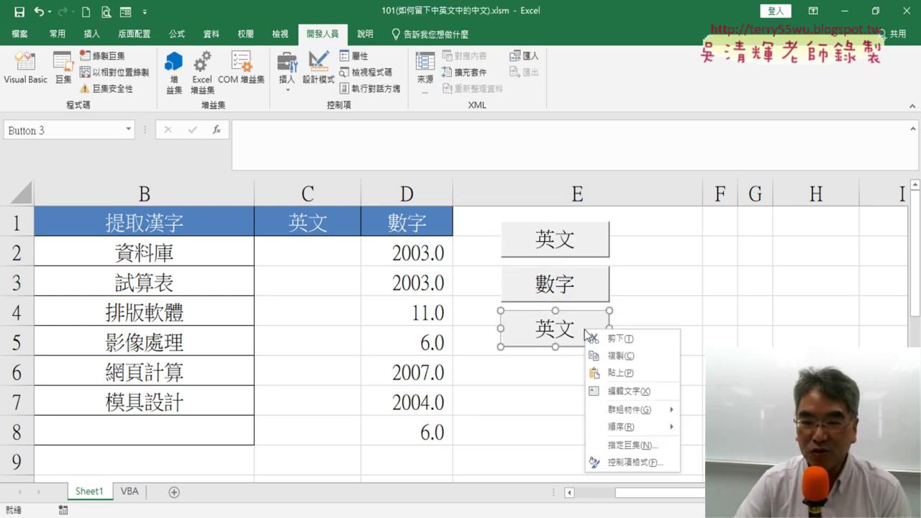
left_click(637, 446)
left_click(529, 293)
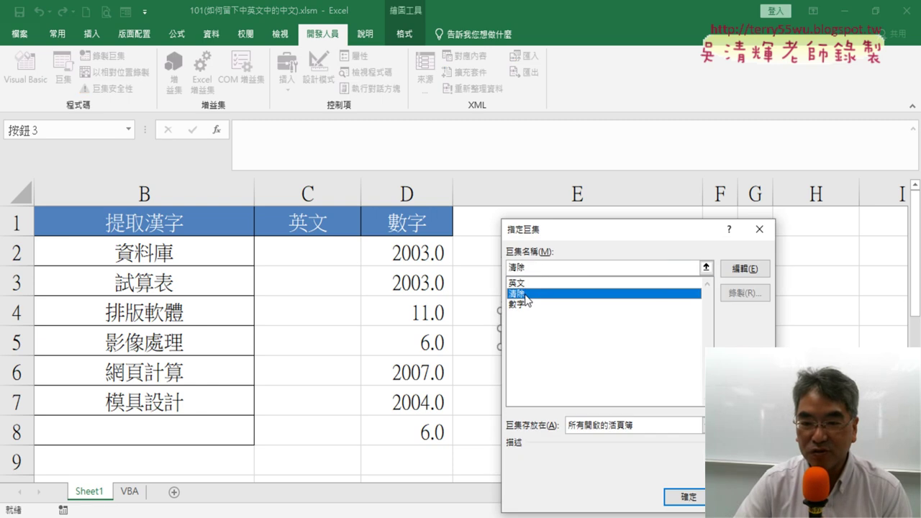
right_click(517, 268)
left_click(545, 292)
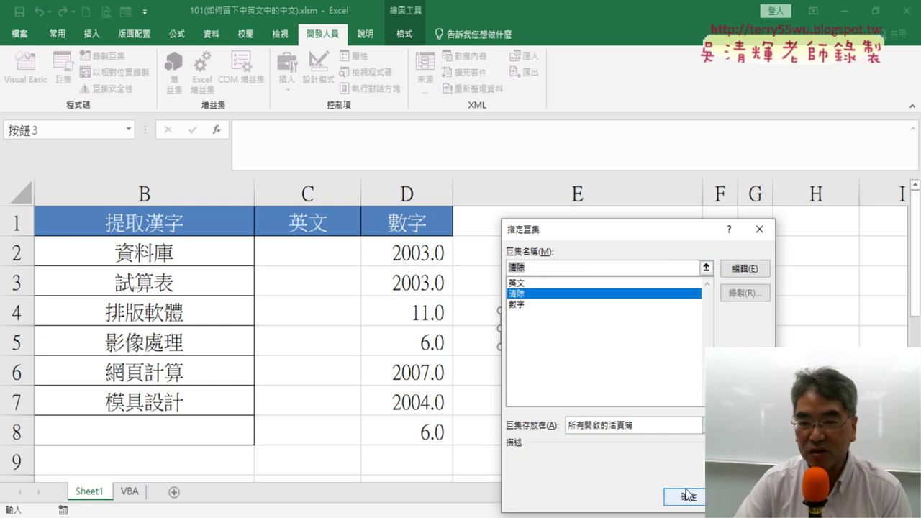
left_click(687, 495)
left_click(543, 329)
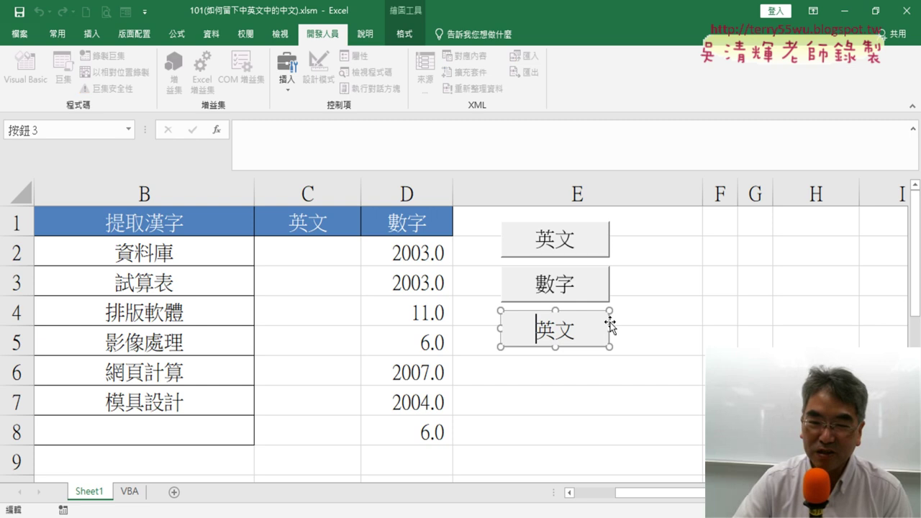
key("Delete")
key("Delete")
type("清除")
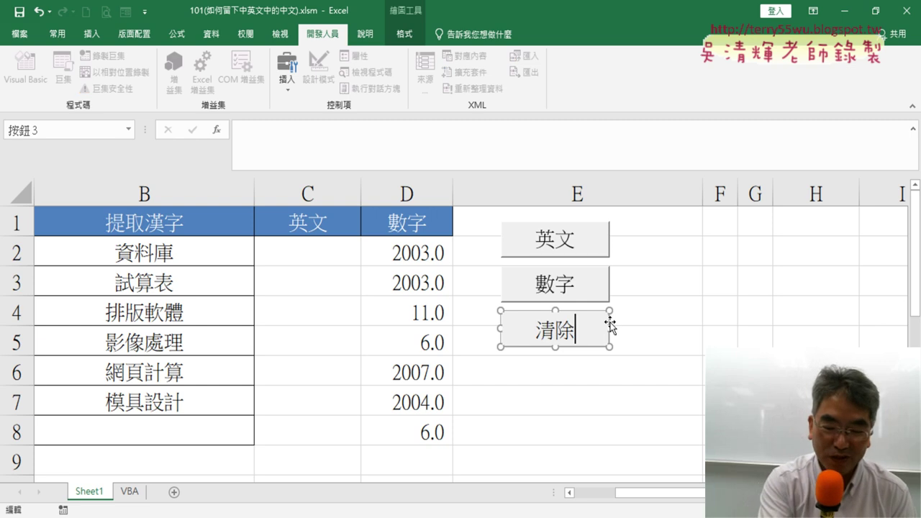
left_click(793, 288)
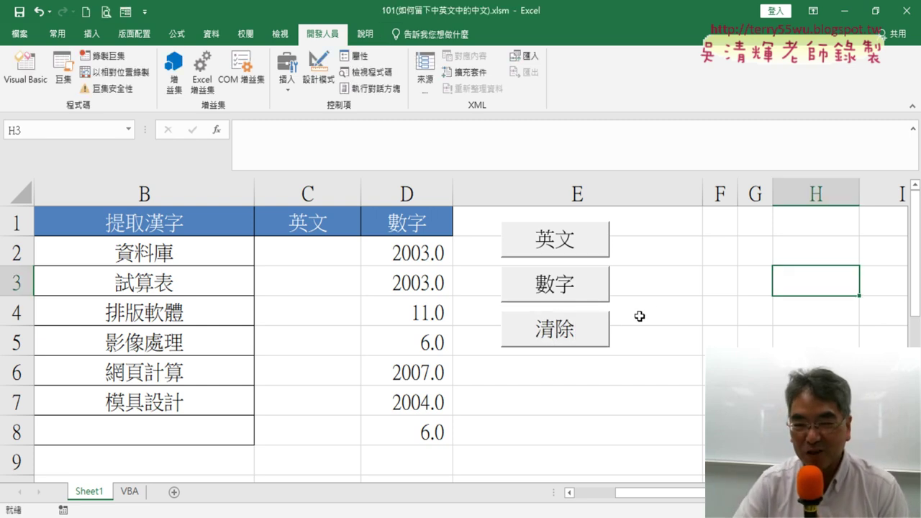
- Run 清除, 英文 and 數字, then 清除 again, twice, so C2:D8 ends up empty
left_click(597, 335)
left_click(555, 252)
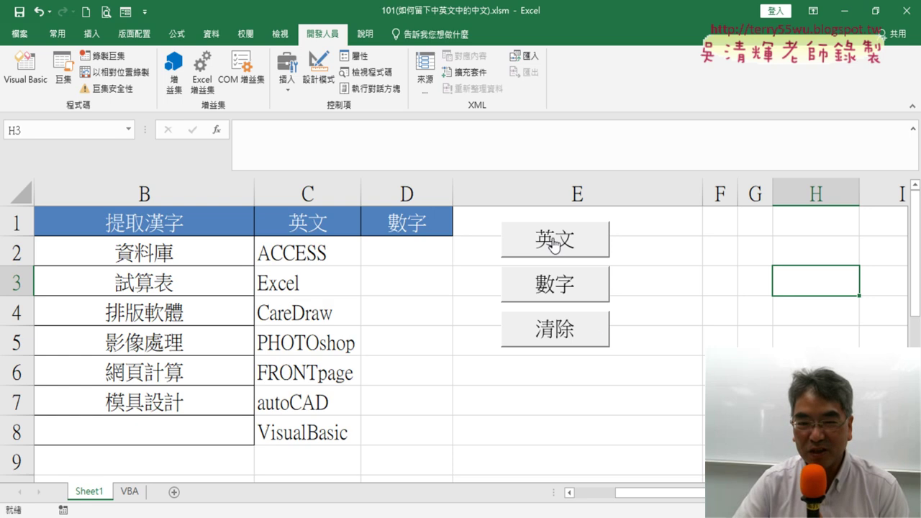
left_click(551, 289)
left_click(558, 345)
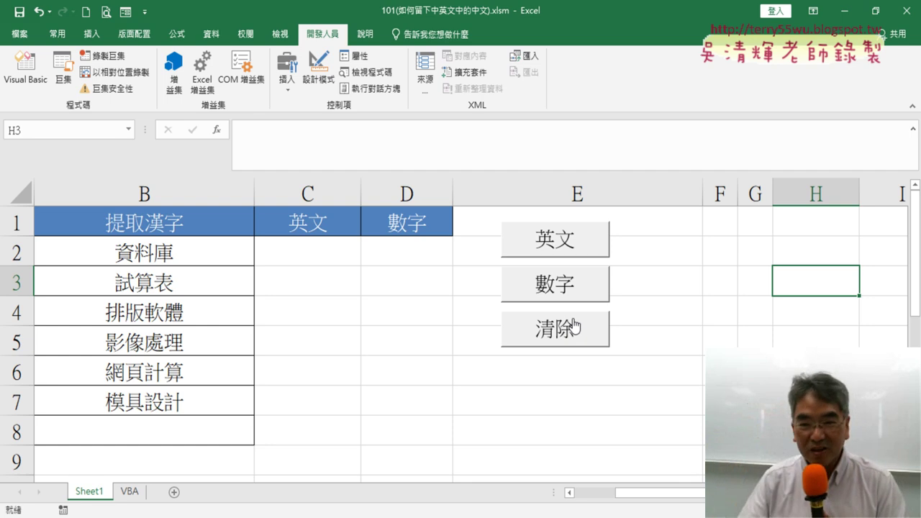
left_click(574, 252)
left_click(564, 294)
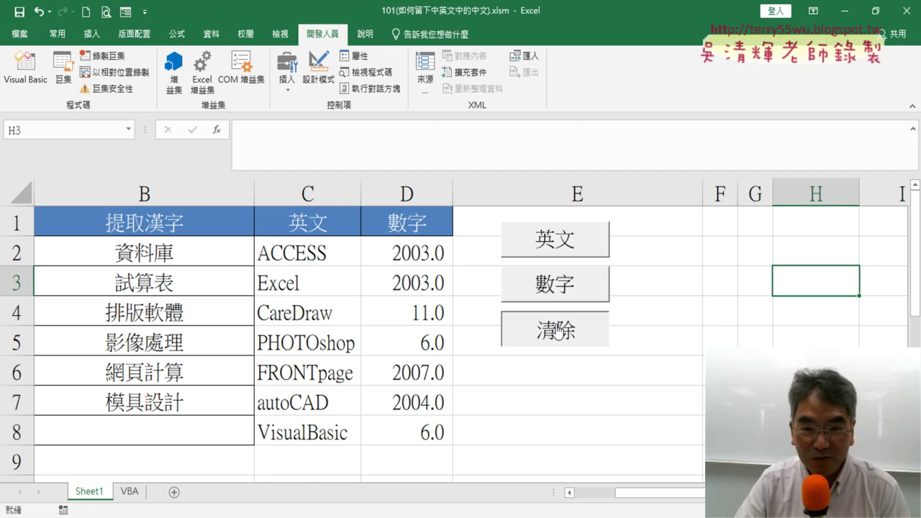
left_click(551, 328)
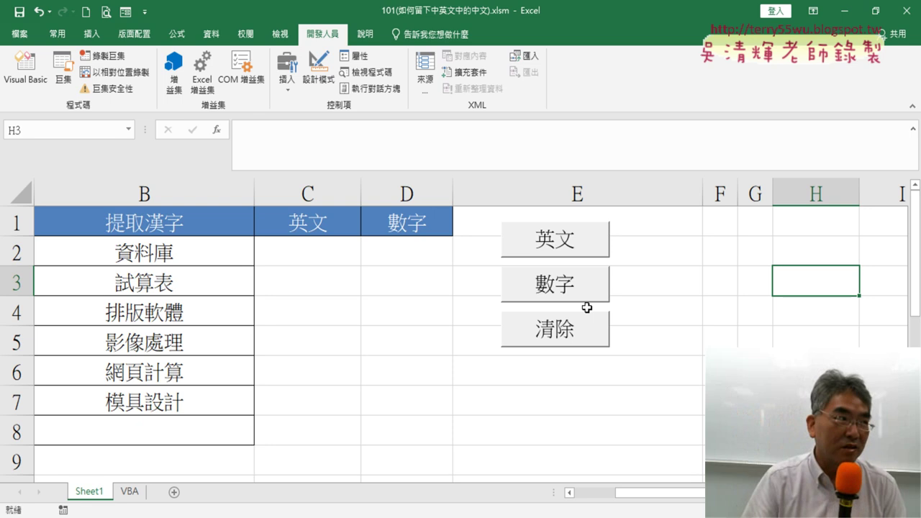
- Inspect cell A2 and highlight the word ACCESS in its contents
left_click_drag(633, 494, 617, 494)
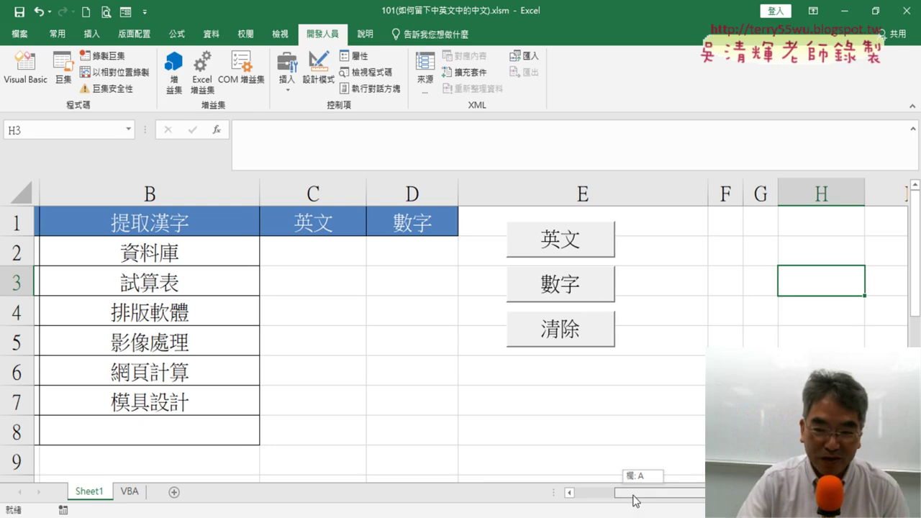
double_click(97, 255)
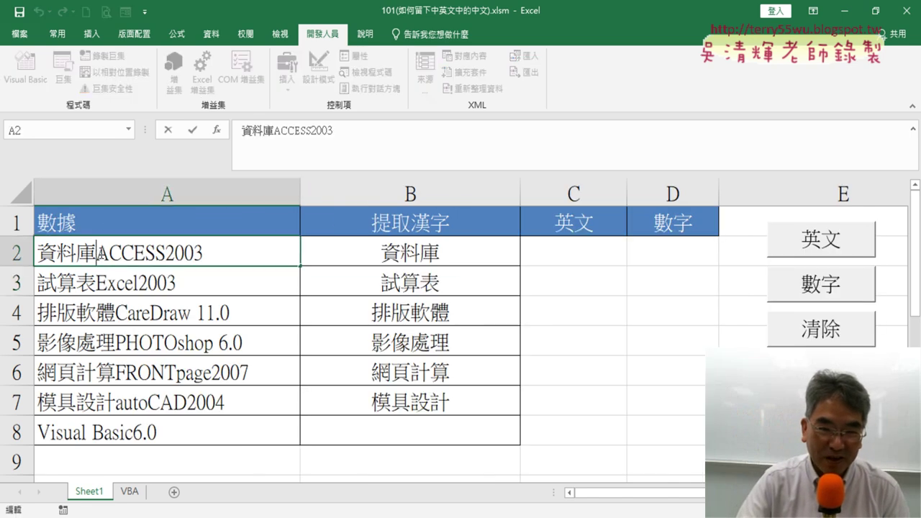
left_click_drag(96, 253, 166, 254)
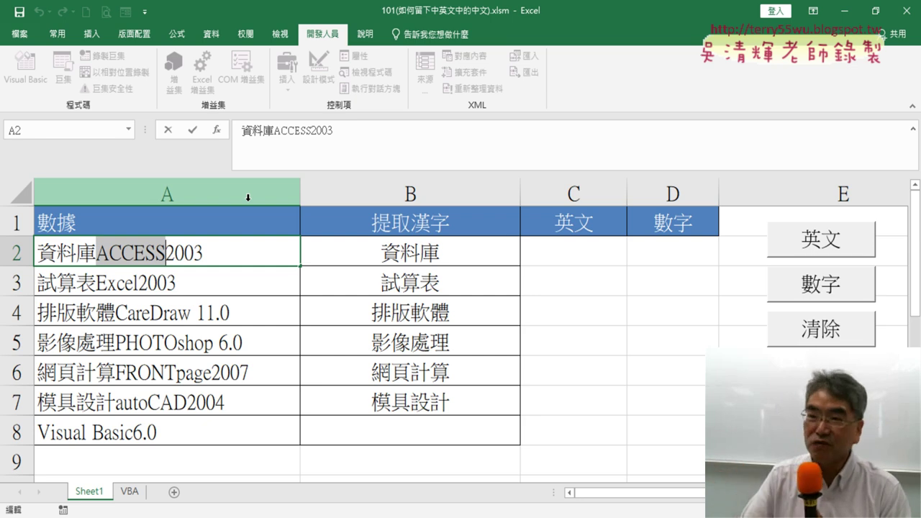
left_click(619, 319)
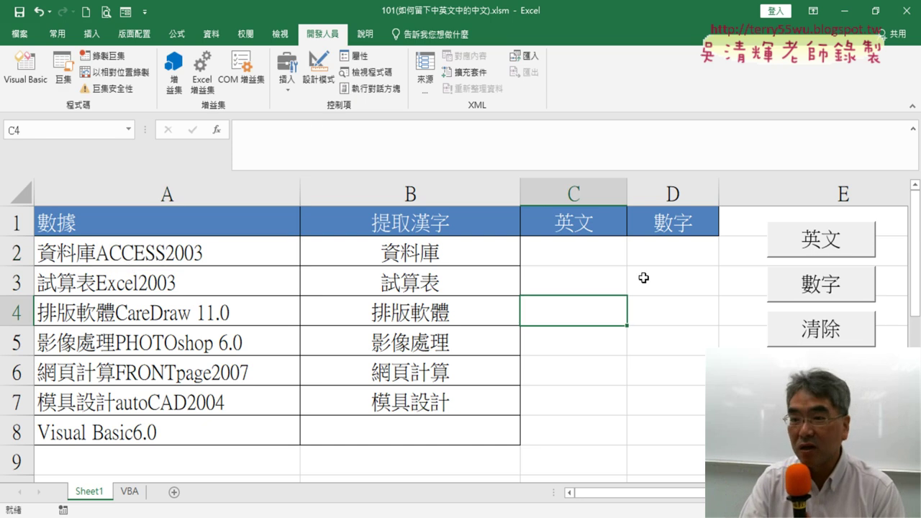
- Rerun the 英文, 數字 and 清除 macros, then open the Visual Basic editor
left_click(819, 249)
left_click(819, 275)
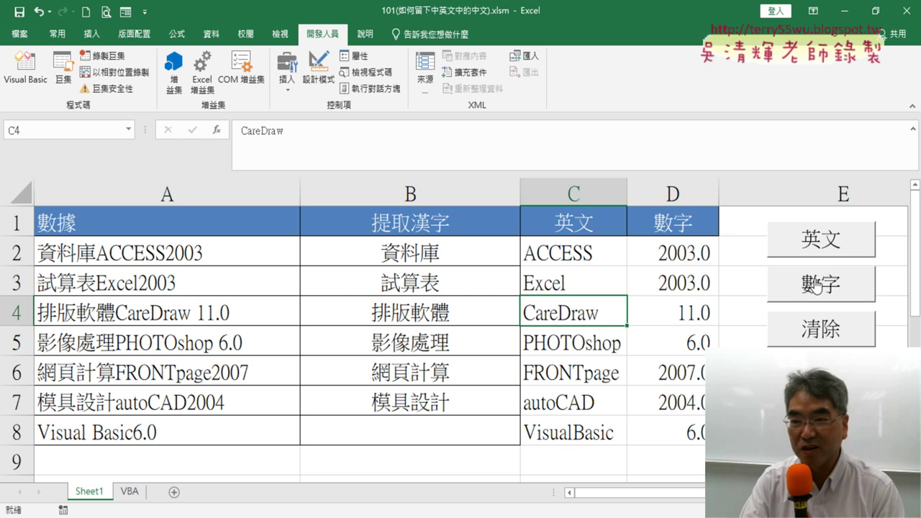
left_click(809, 335)
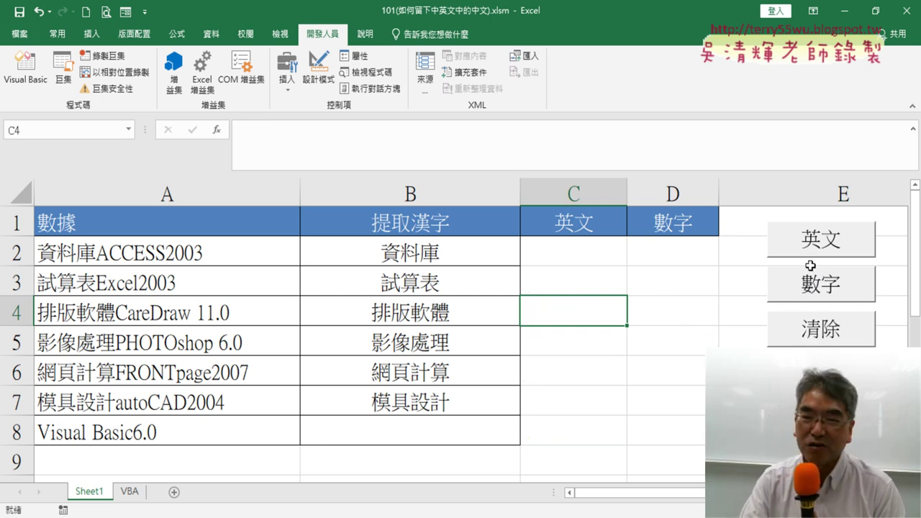
left_click(590, 246)
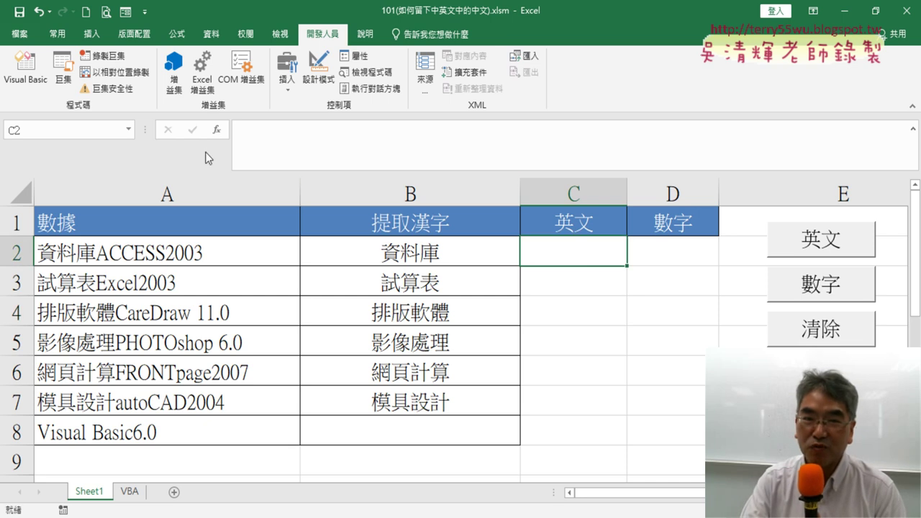
left_click(26, 75)
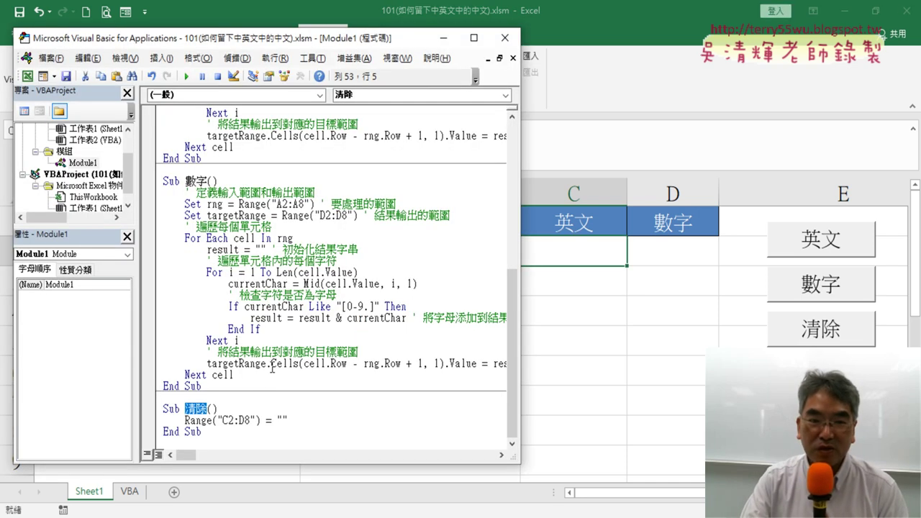
- Select the 數字 and 清除 macro code, from Sub 數字() to the last End Sub
left_click_drag(215, 435, 161, 181)
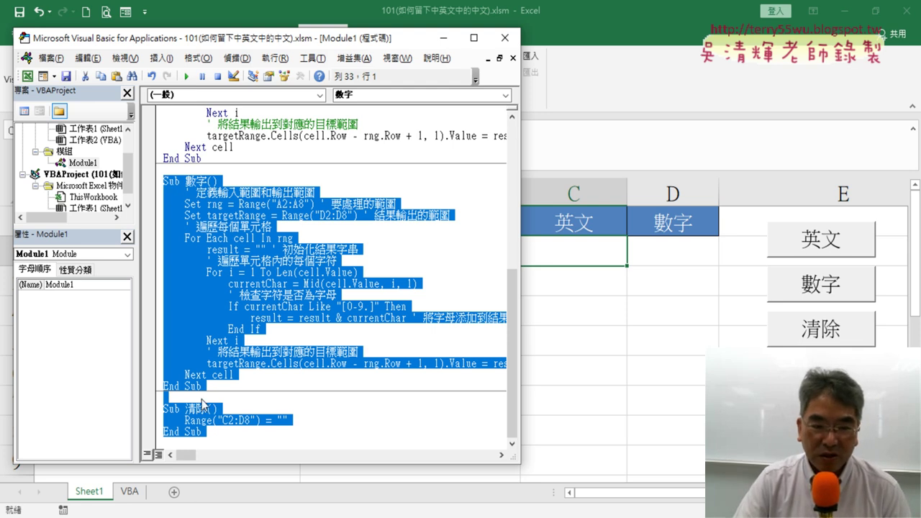
scroll(201, 400, "up", 4)
scroll(201, 399, "down", 3)
- Paste the 數字 and 清除 macros into the notes below the ExtractLetters macro
key("alt+Tab")
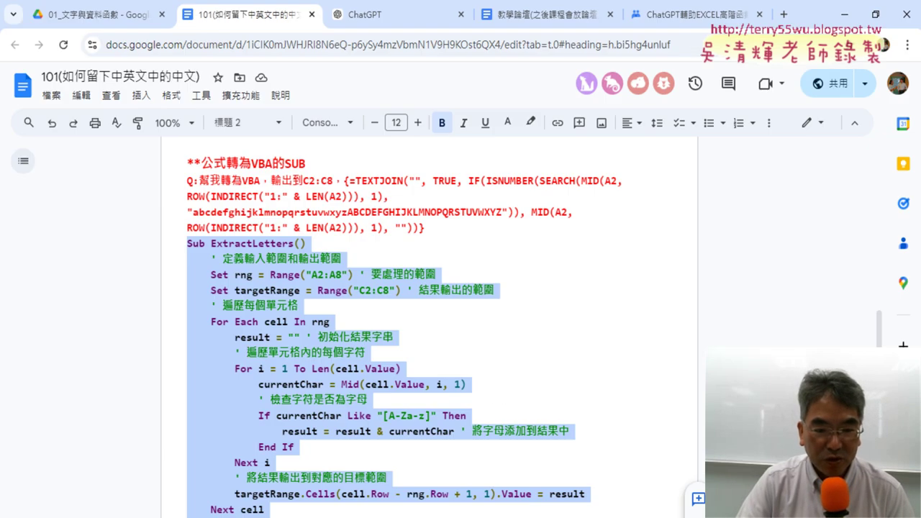
scroll(231, 282, "down", 2)
scroll(217, 332, "down", 1)
left_click(217, 332)
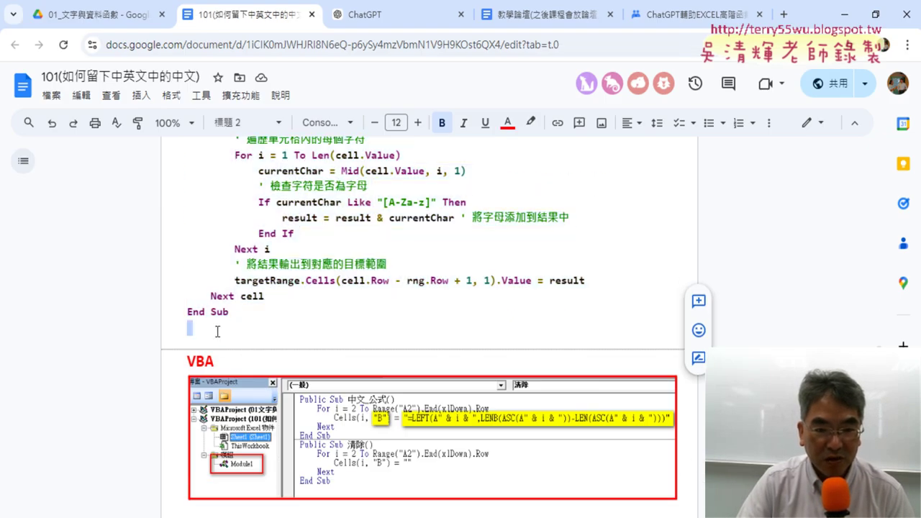
key("ctrl+v")
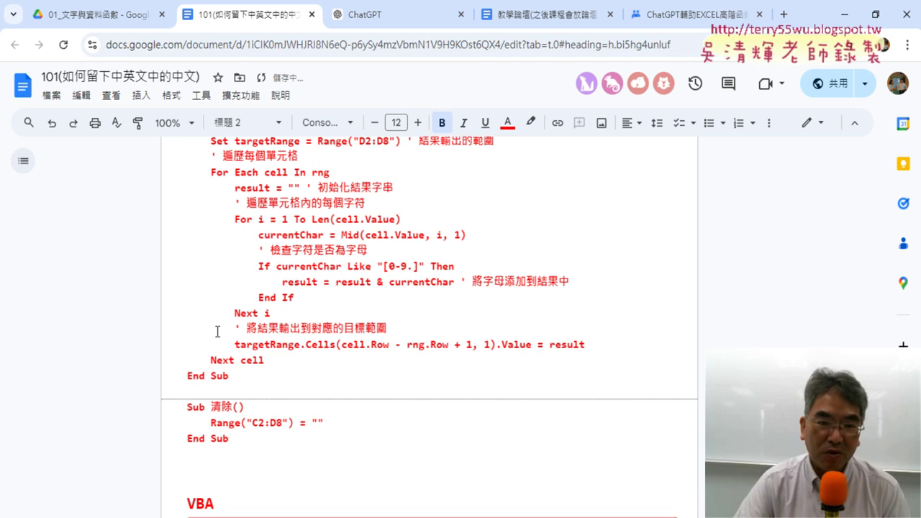